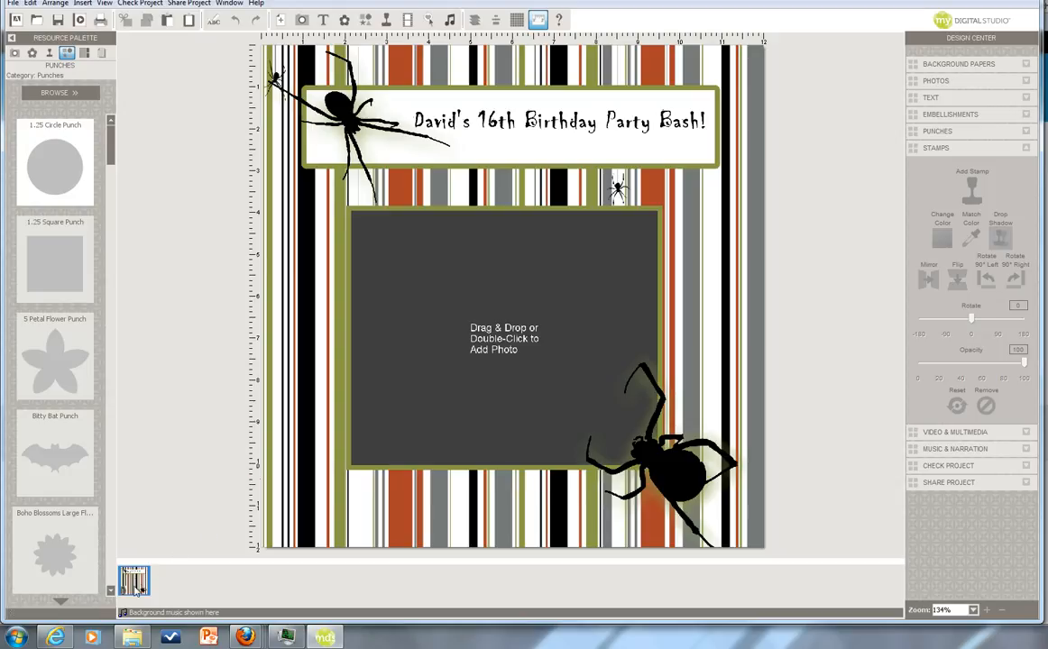
# Insert one new page after the first page using the Square 05 photo layout
pyautogui.rightClick(136, 587)
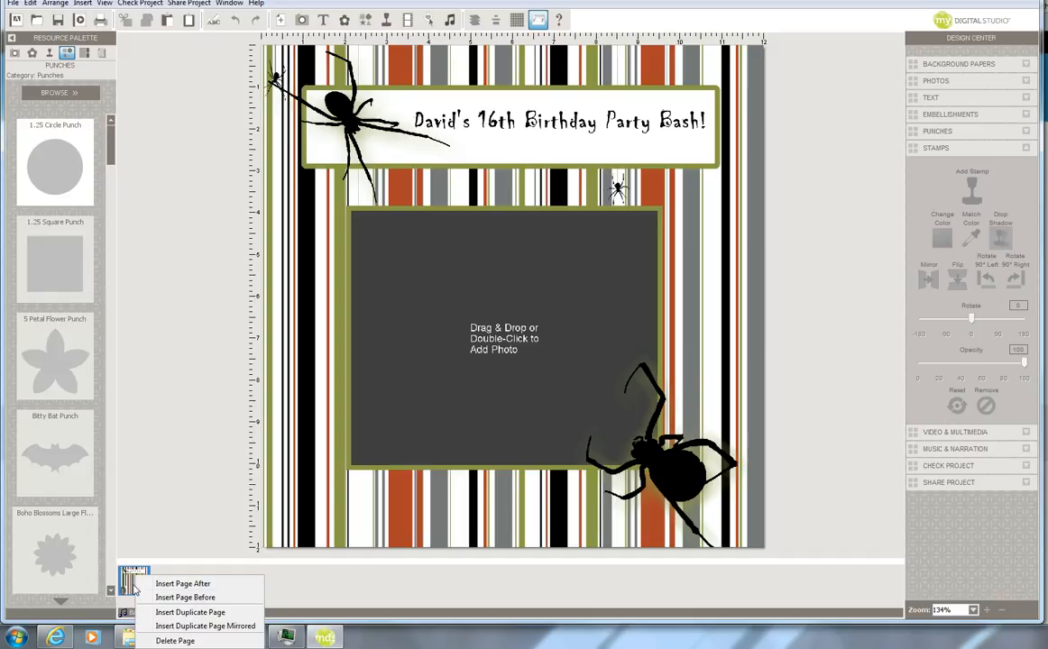
pyautogui.click(189, 584)
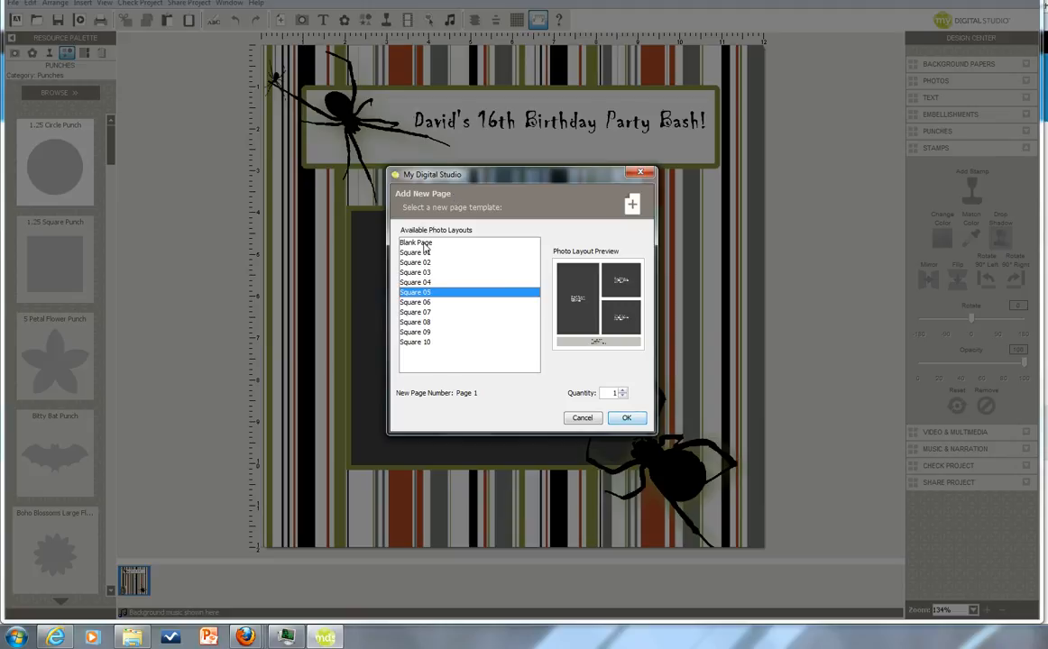
pyautogui.click(417, 273)
pyautogui.click(424, 322)
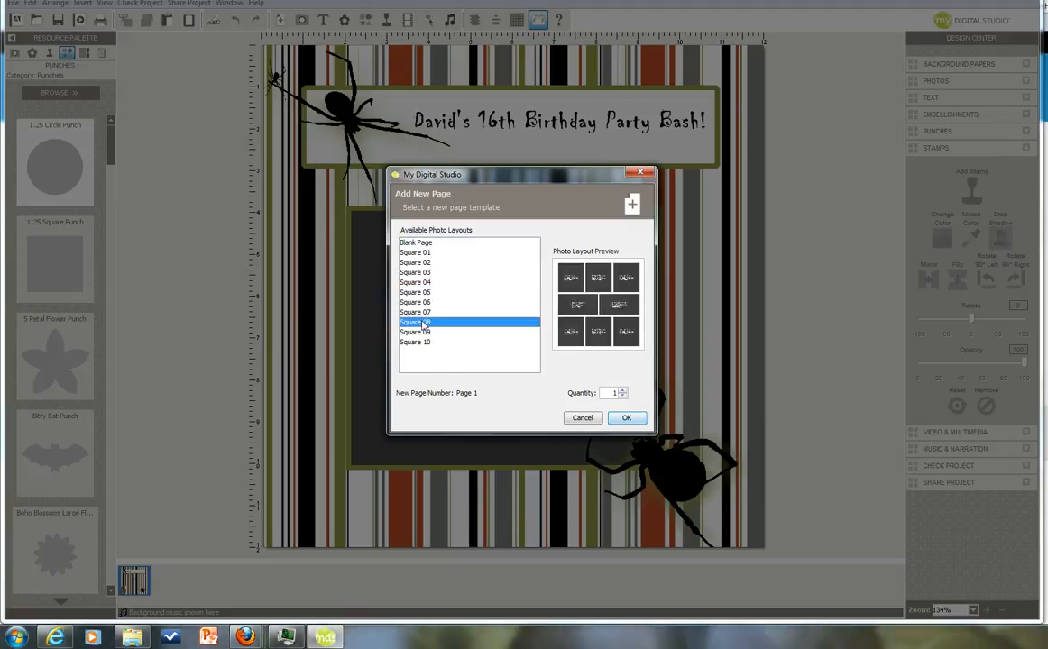
pyautogui.press('Down')
pyautogui.press('Down')
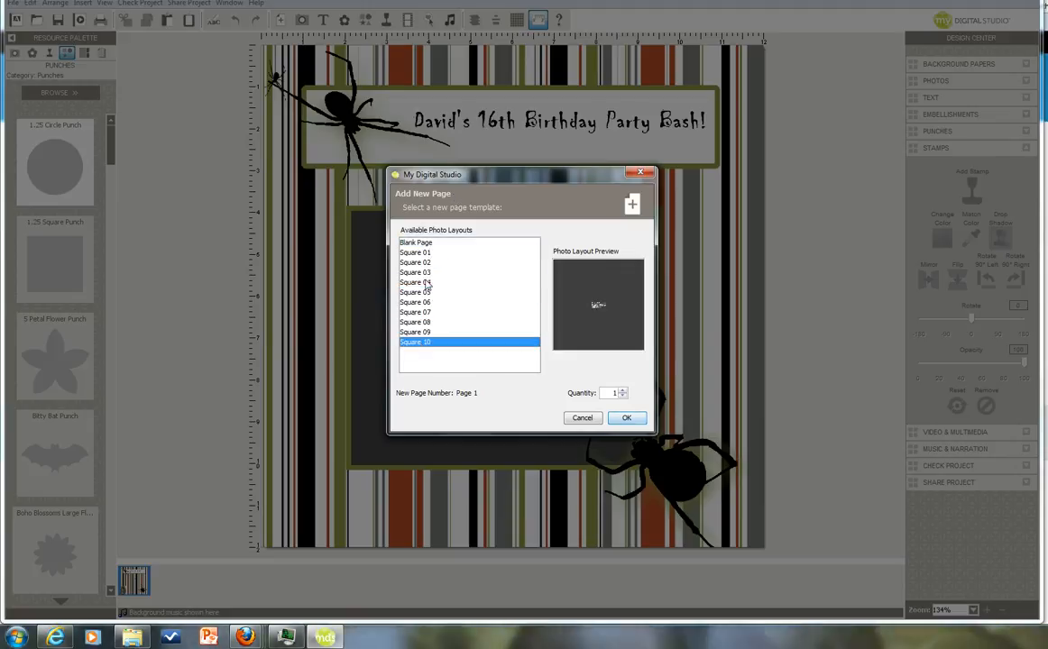
pyautogui.click(428, 293)
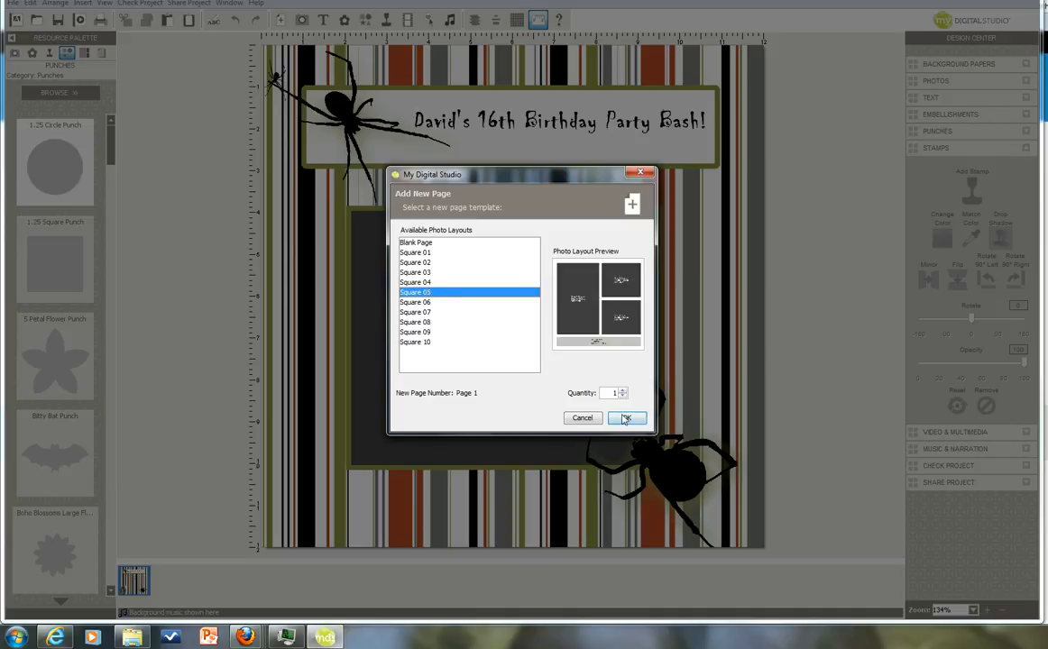
pyautogui.click(627, 417)
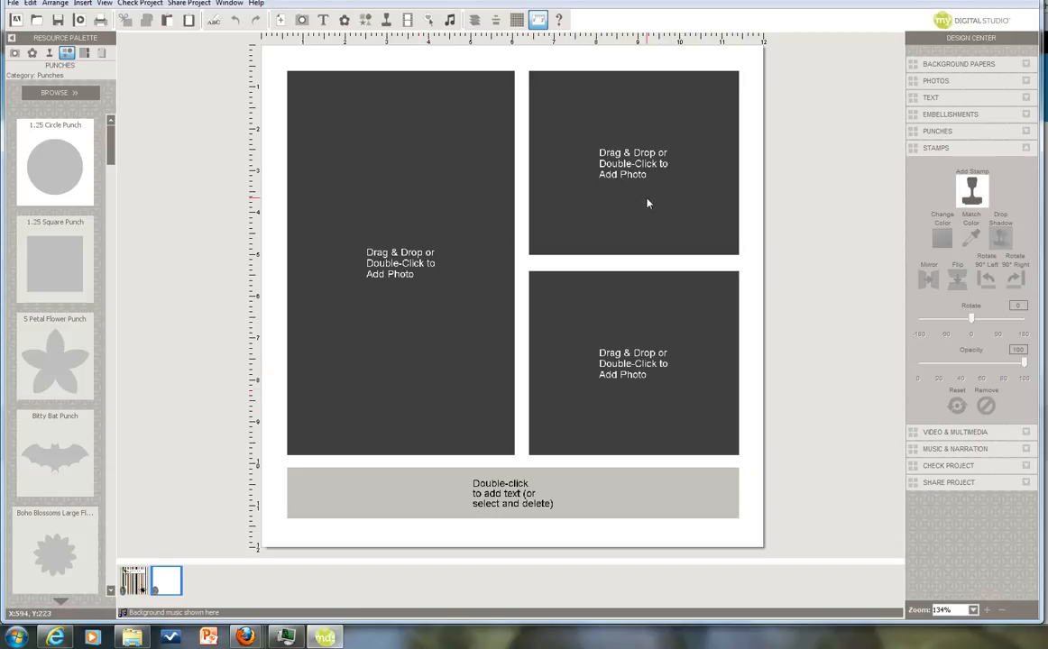
# Set the new page's background color to dark gray and delete the text placeholder below the photo boxes
pyautogui.click(982, 65)
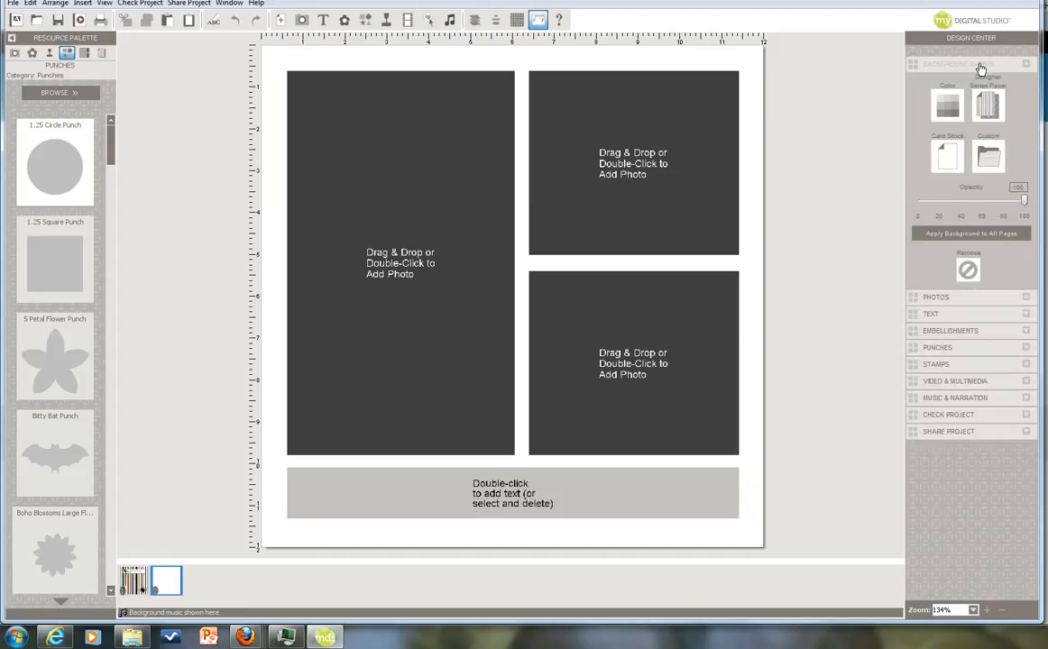
pyautogui.click(947, 106)
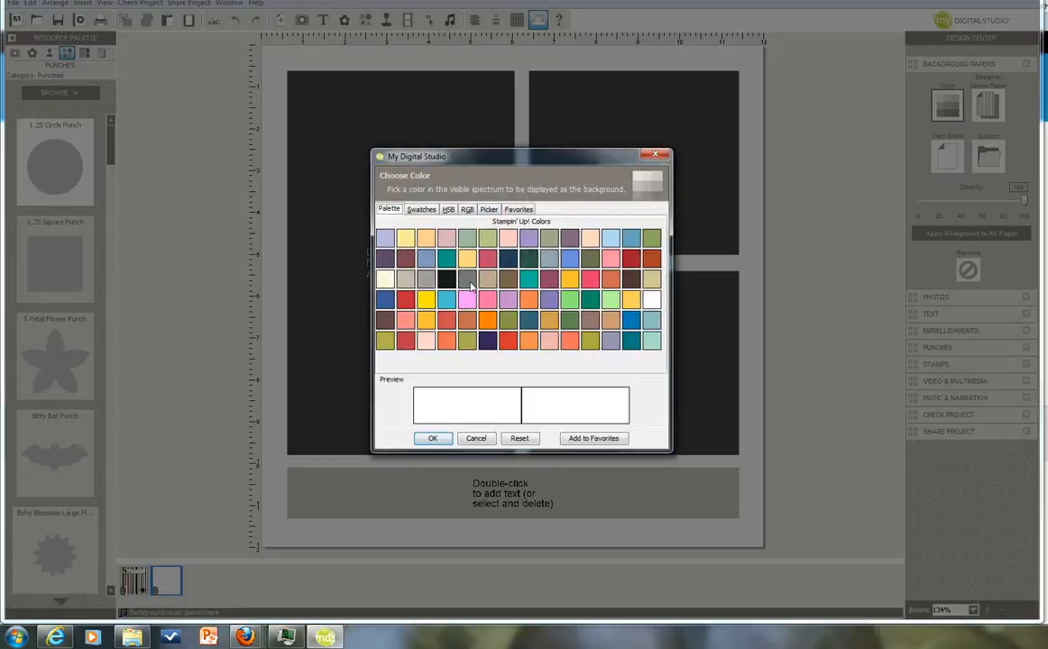
pyautogui.click(470, 282)
pyautogui.click(433, 438)
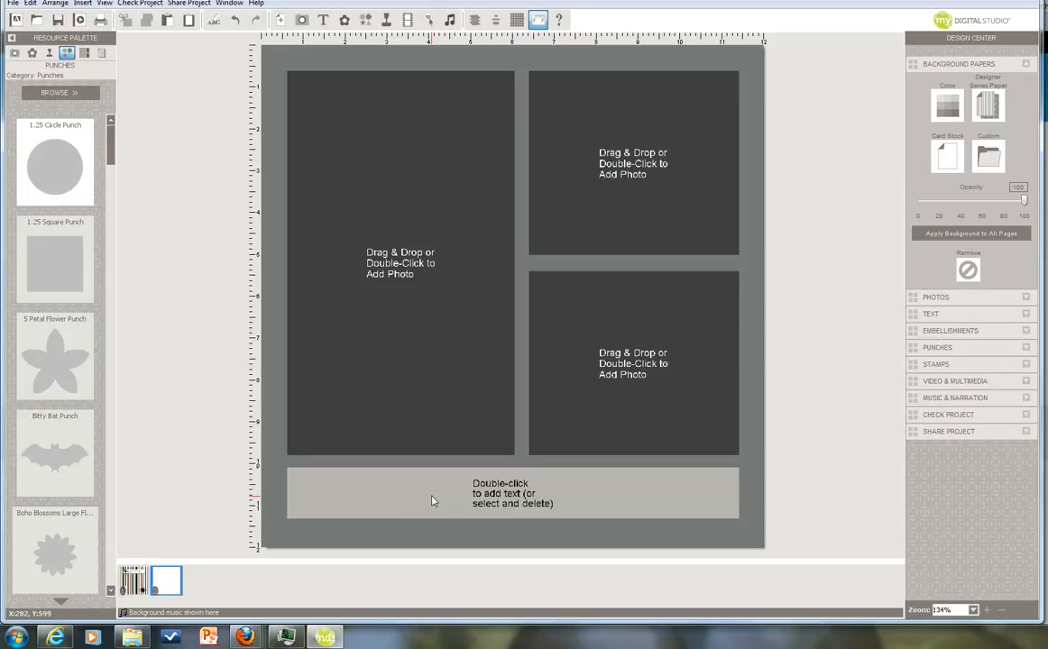
pyautogui.click(429, 499)
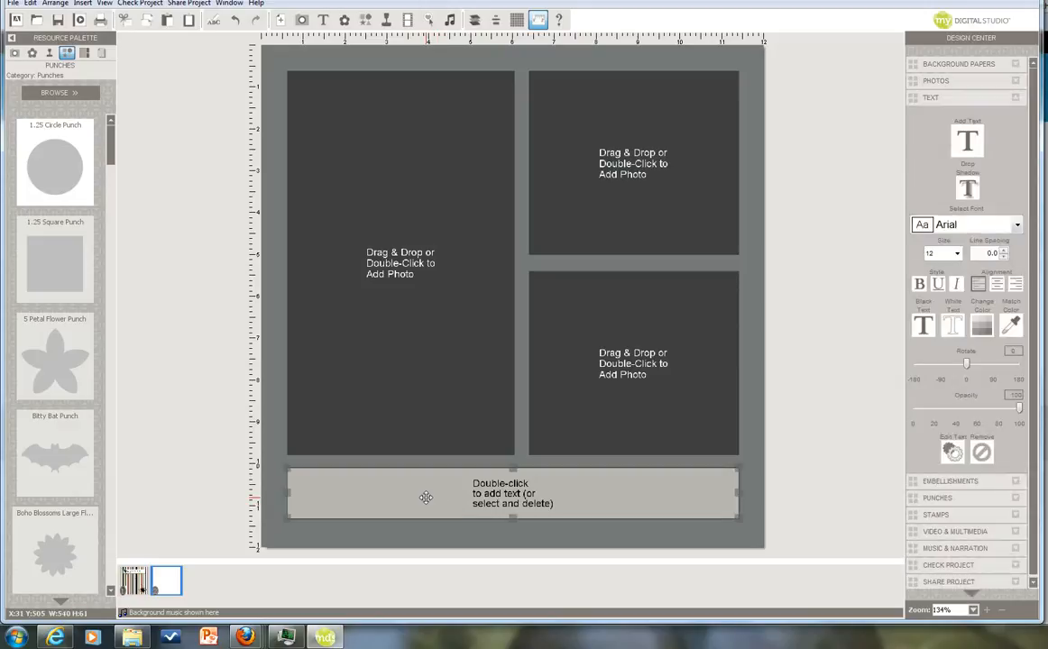
pyautogui.press('Delete')
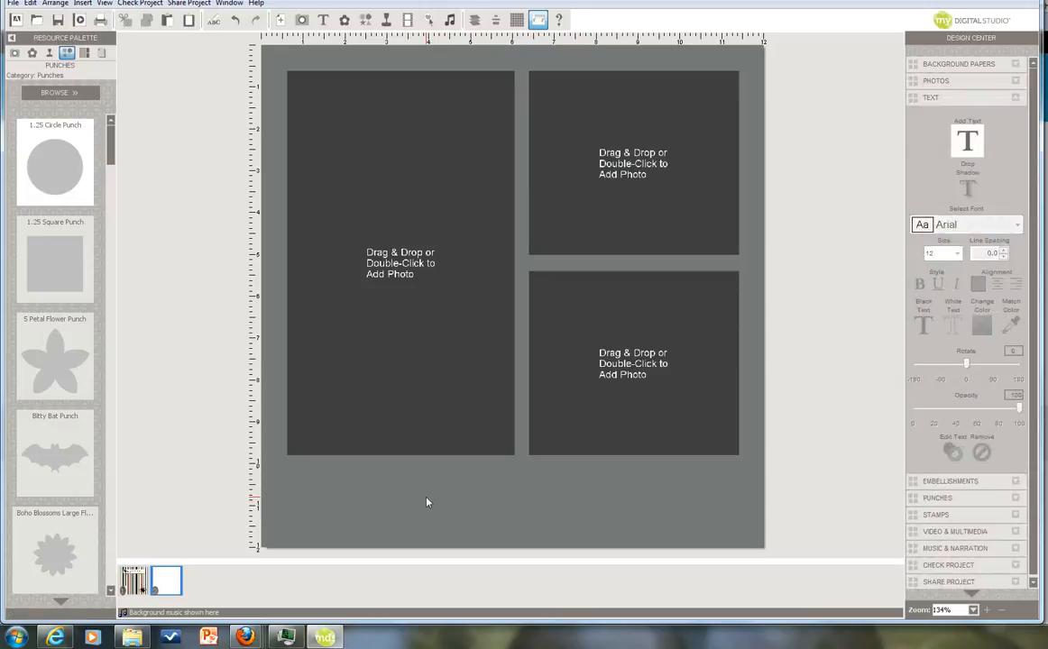
# Add an olive green mat of size 6 to the large photo box and apply it to all photos on this page
pyautogui.click(415, 264)
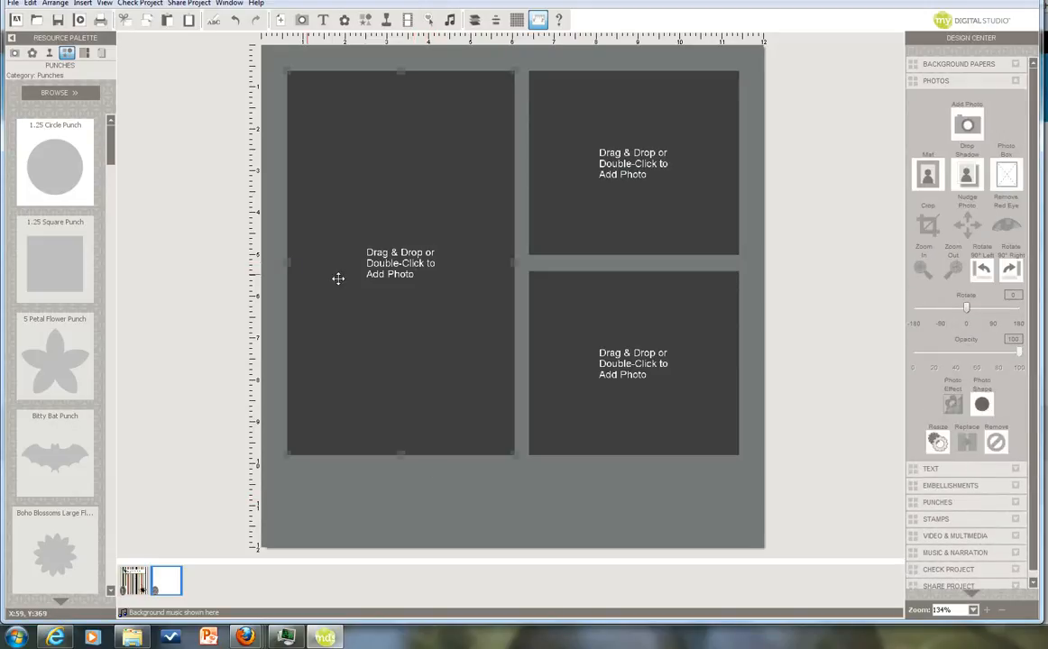
pyautogui.click(930, 176)
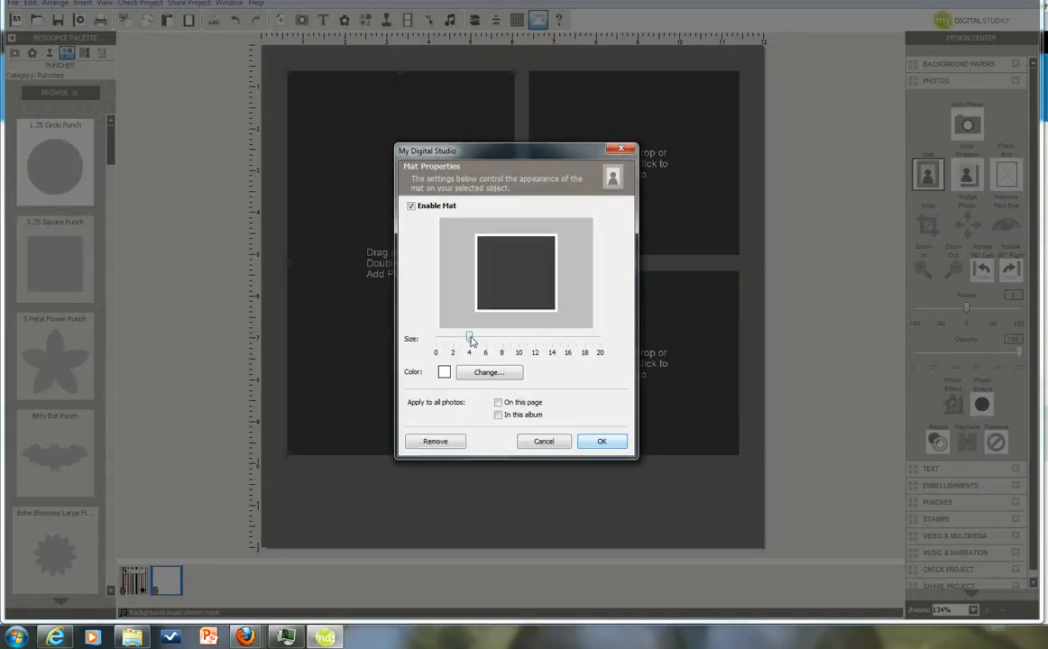
pyautogui.moveTo(469, 339); pyautogui.dragTo(485, 338)
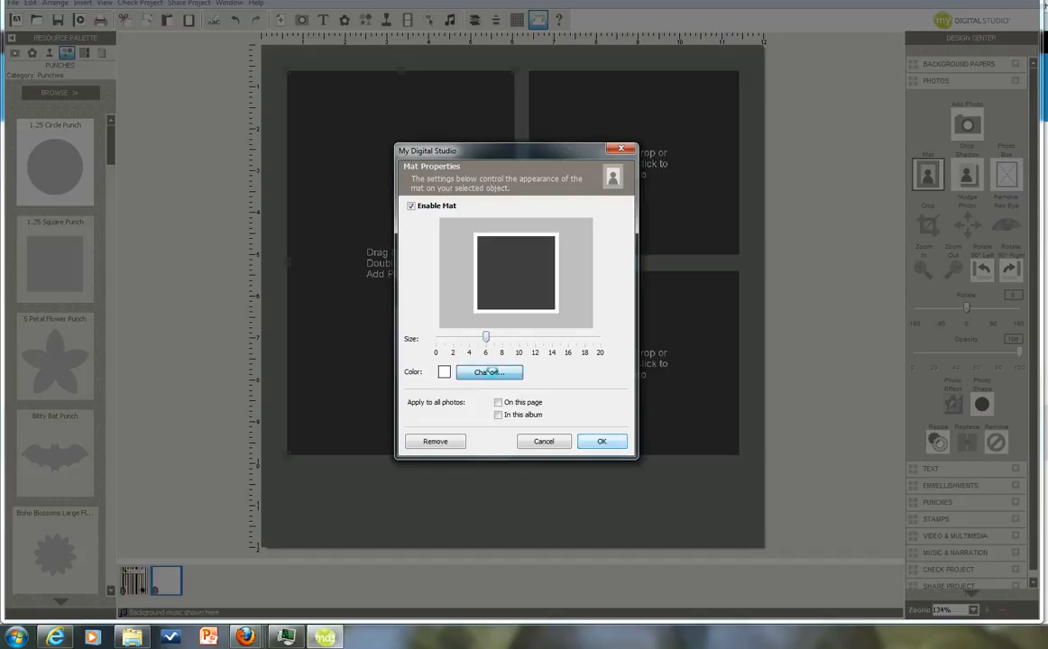
pyautogui.click(489, 372)
pyautogui.click(505, 306)
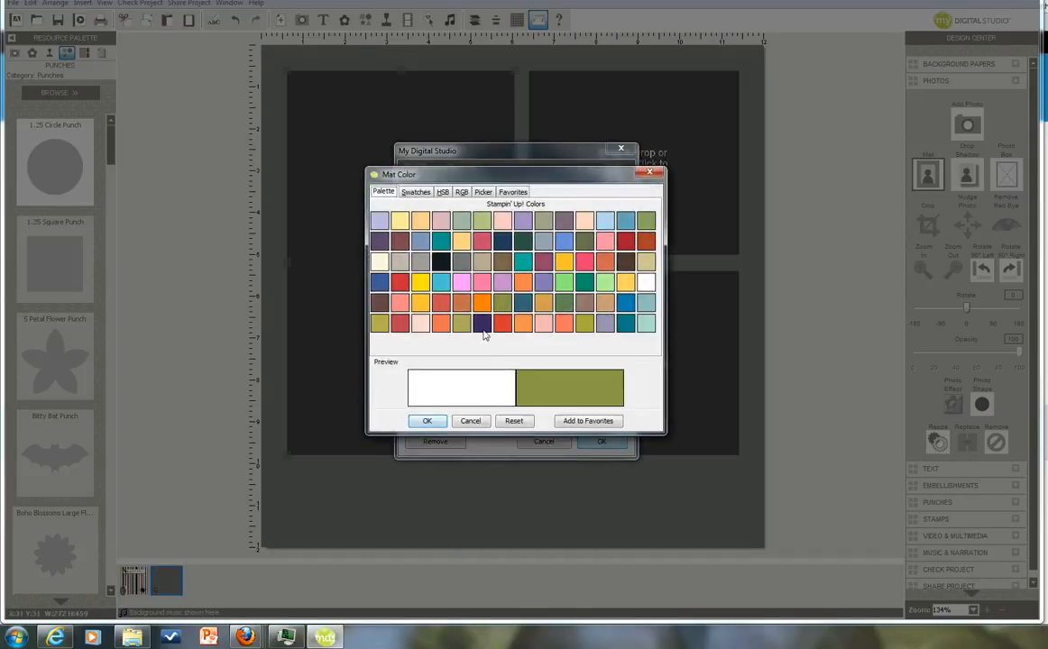
pyautogui.click(428, 421)
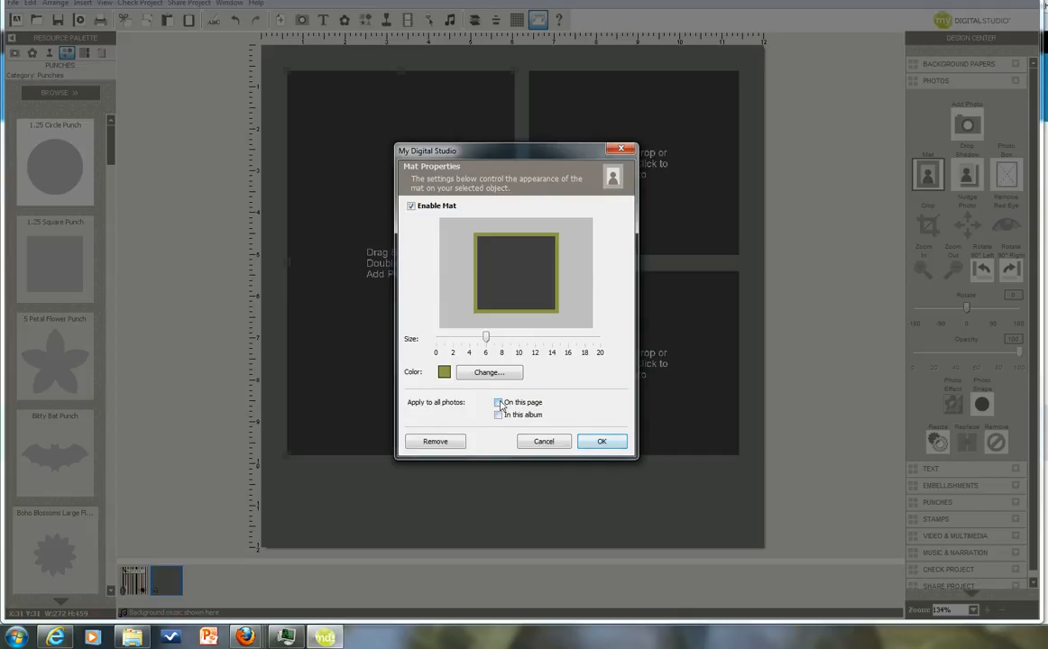
pyautogui.click(498, 403)
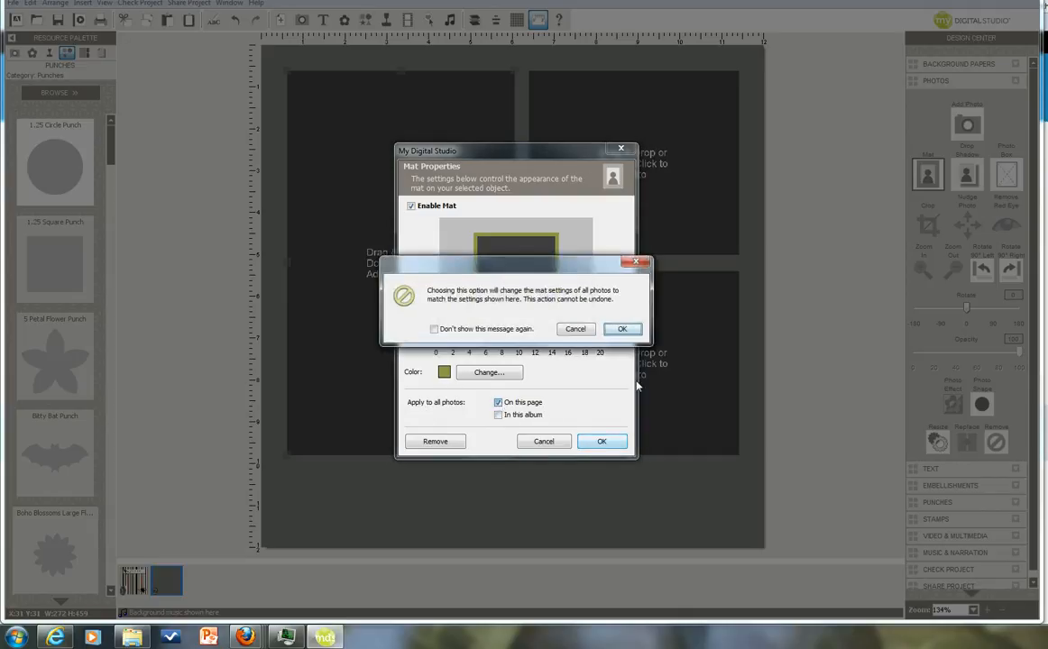
pyautogui.click(624, 330)
pyautogui.click(601, 441)
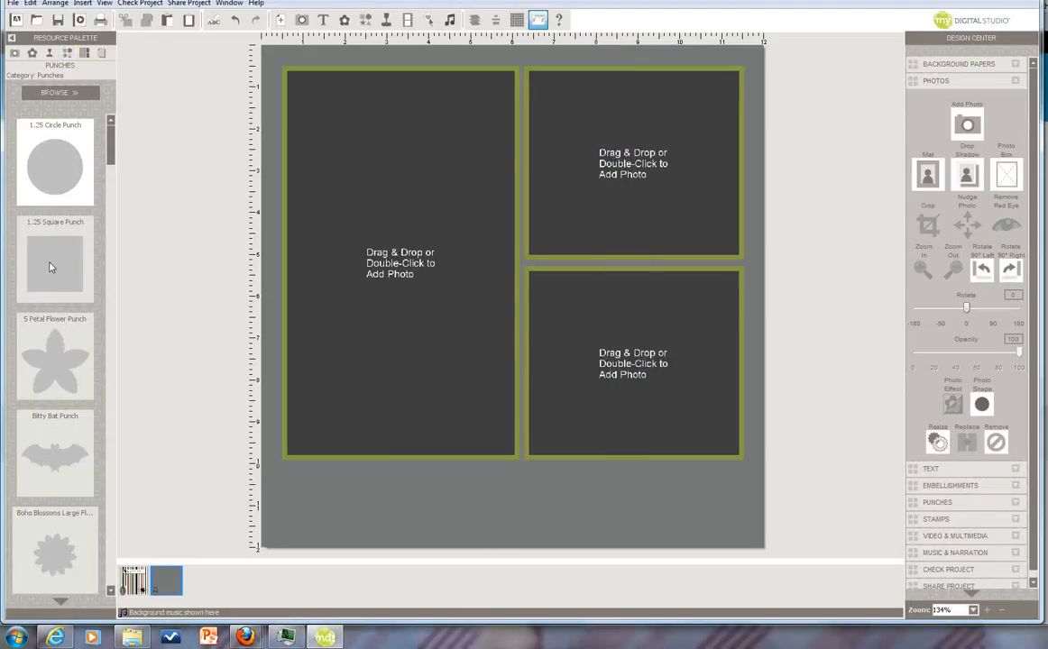
# Add a 1.25 Square Punch as a wide strip below the photo boxes and give it an olive green mat of size 6
pyautogui.moveTo(55, 275); pyautogui.dragTo(738, 502)
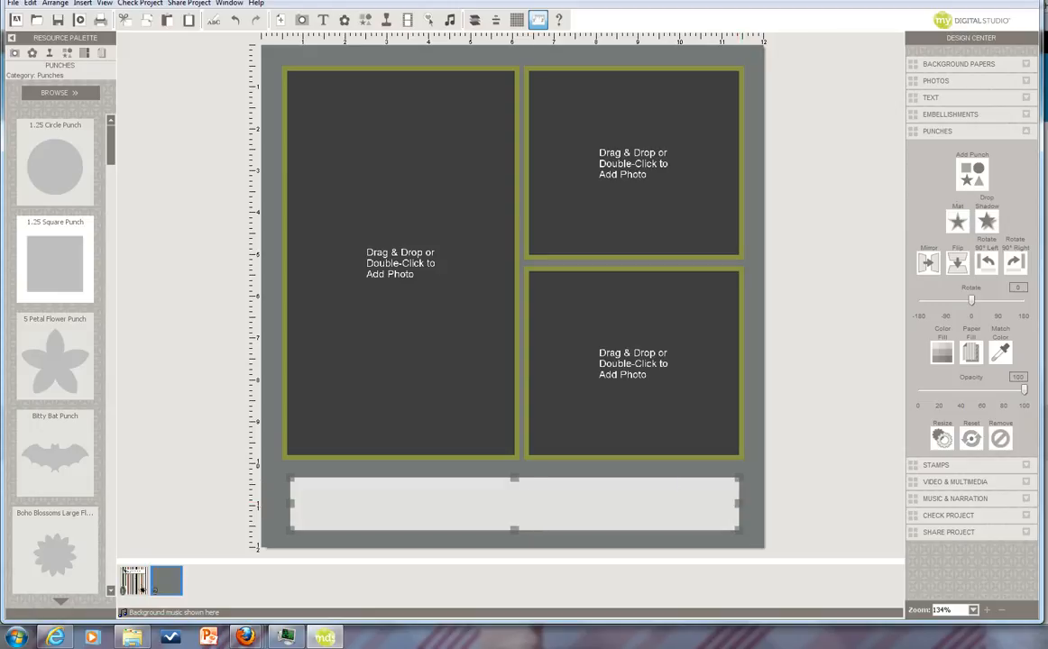
pyautogui.click(957, 221)
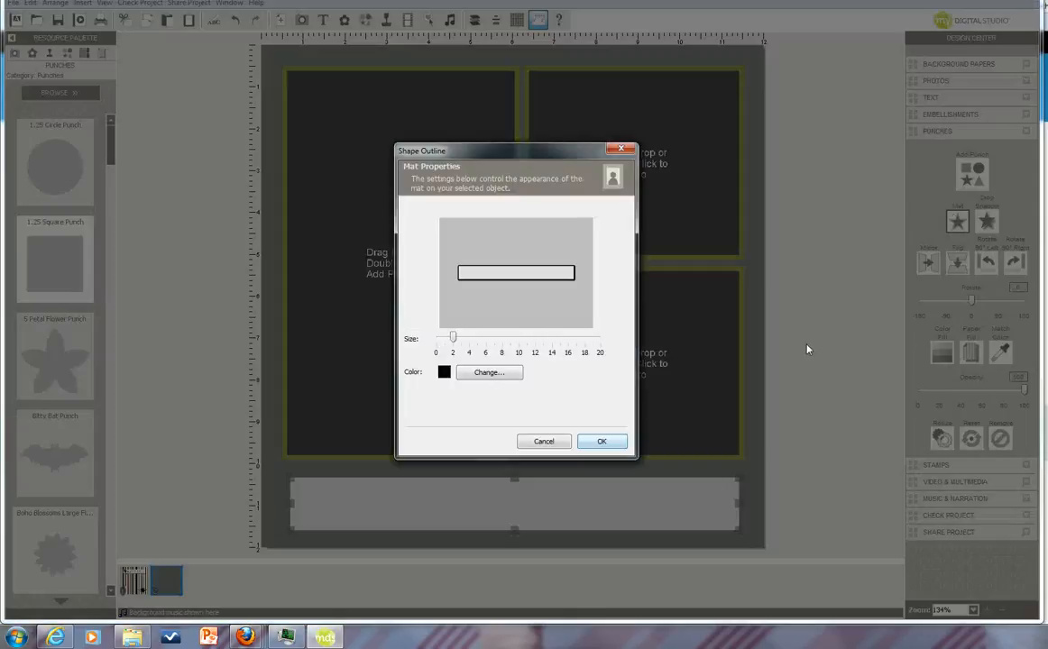
pyautogui.moveTo(453, 341); pyautogui.dragTo(485, 340)
pyautogui.click(499, 371)
pyautogui.click(504, 304)
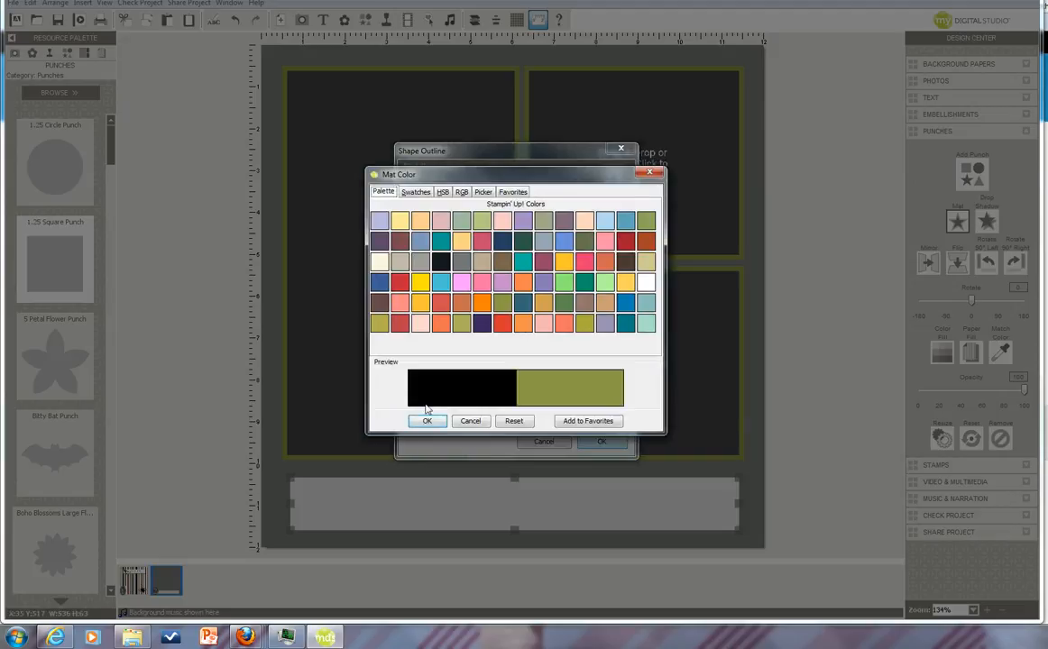
pyautogui.click(429, 421)
pyautogui.click(602, 442)
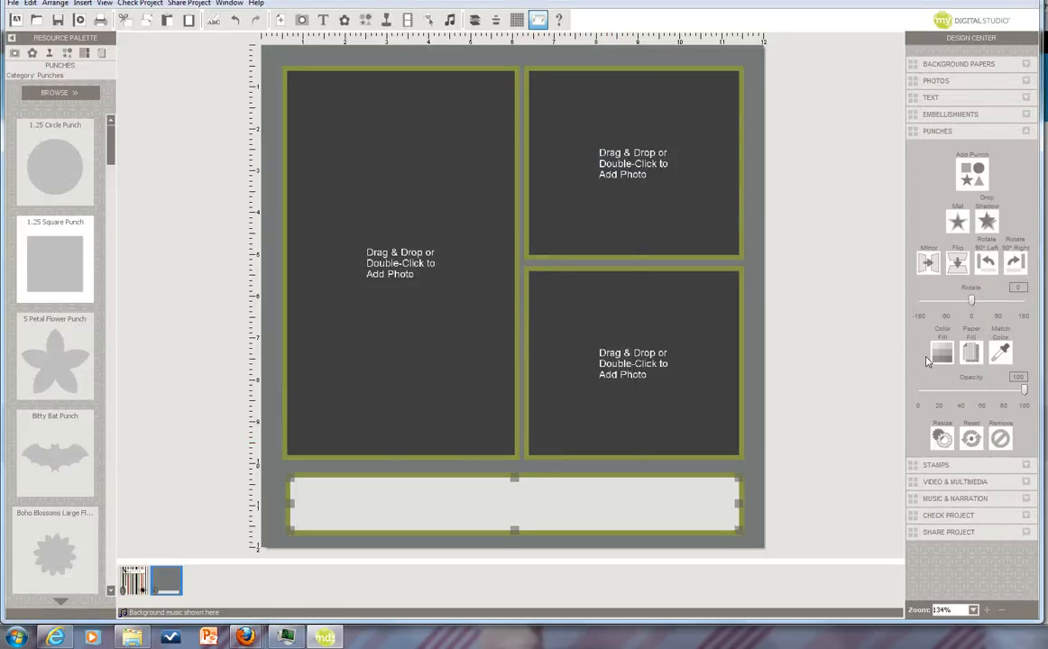
# Fill the wide punch strip below the photo boxes with white
pyautogui.click(941, 354)
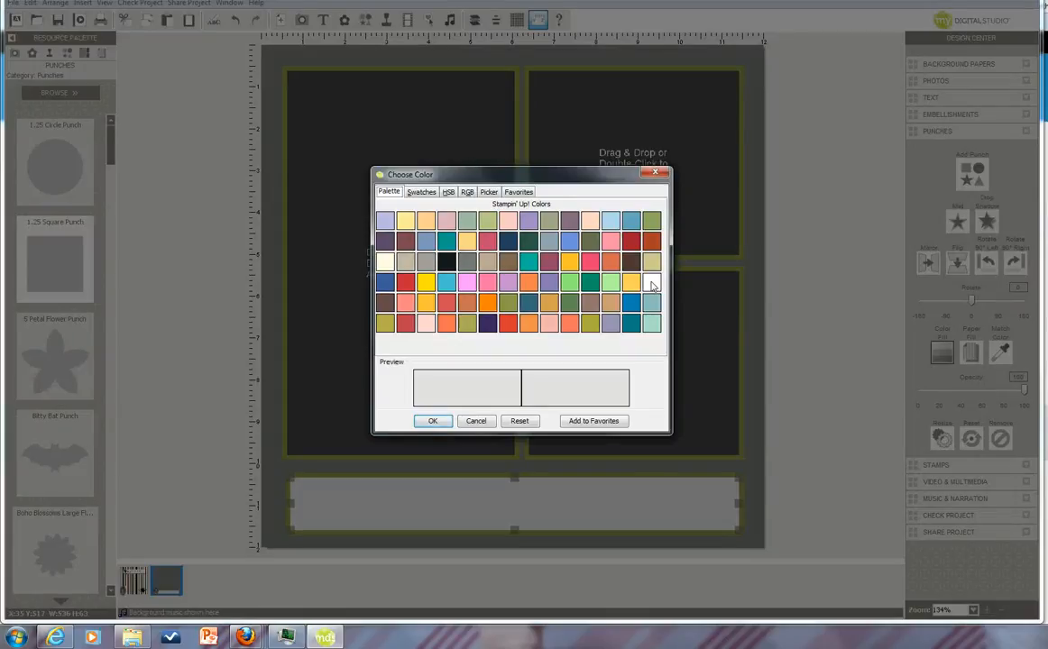
pyautogui.click(651, 283)
pyautogui.click(431, 421)
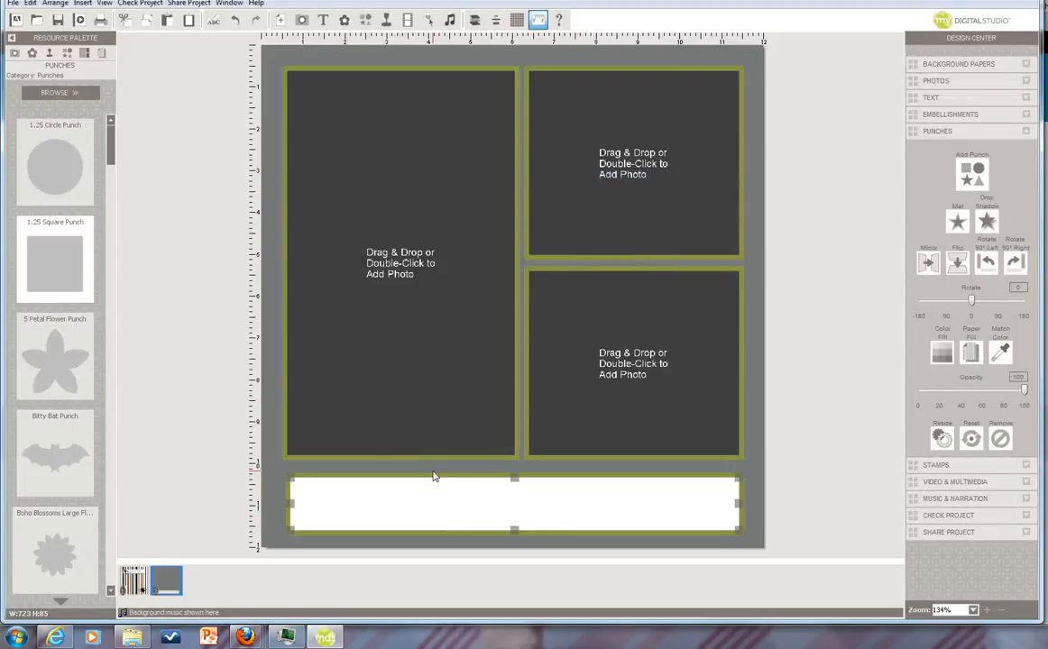
# Lower the large photo box's upper edge to about the 1.5 inch mark and place a 1.25 Circle Punch over its upper-left corner
pyautogui.click(363, 169)
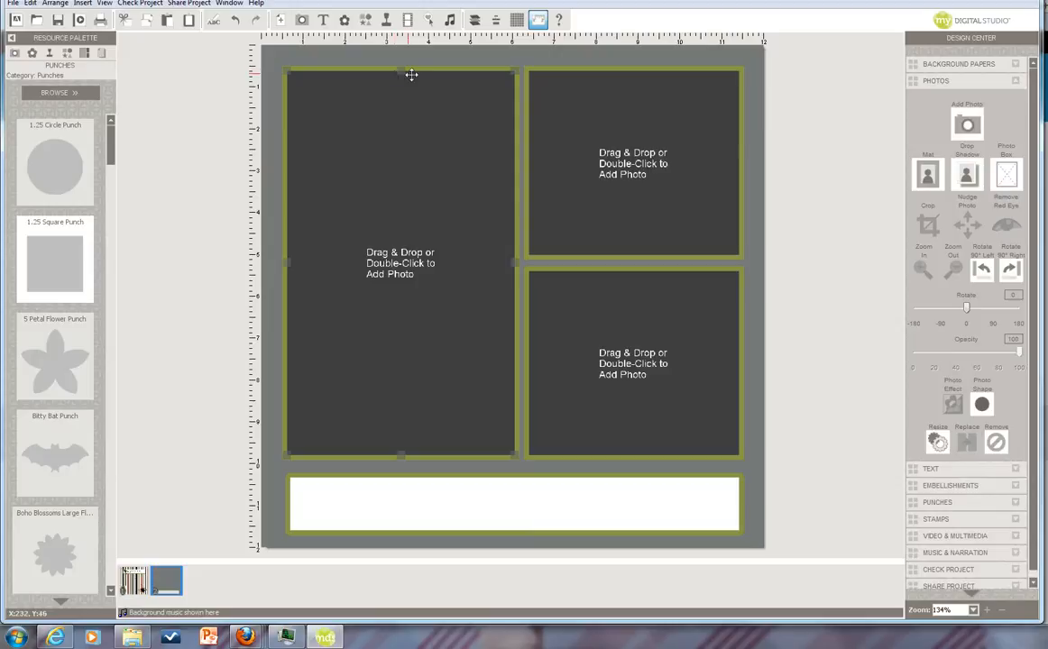
pyautogui.moveTo(400, 66); pyautogui.dragTo(392, 112)
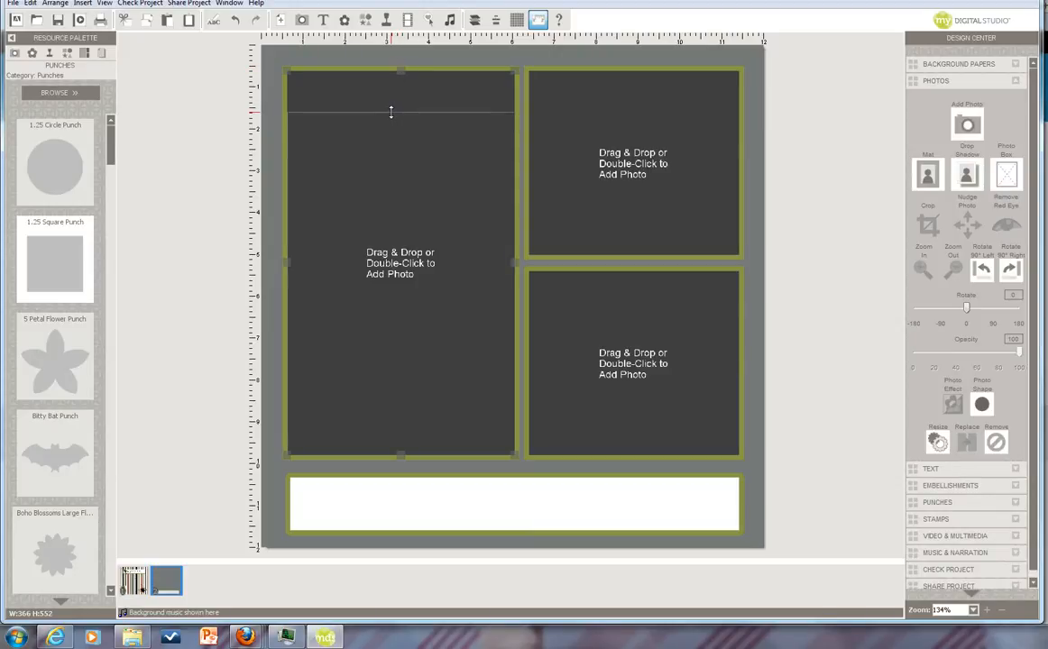
pyautogui.moveTo(391, 112); pyautogui.dragTo(389, 109)
pyautogui.moveTo(48, 176); pyautogui.dragTo(361, 139)
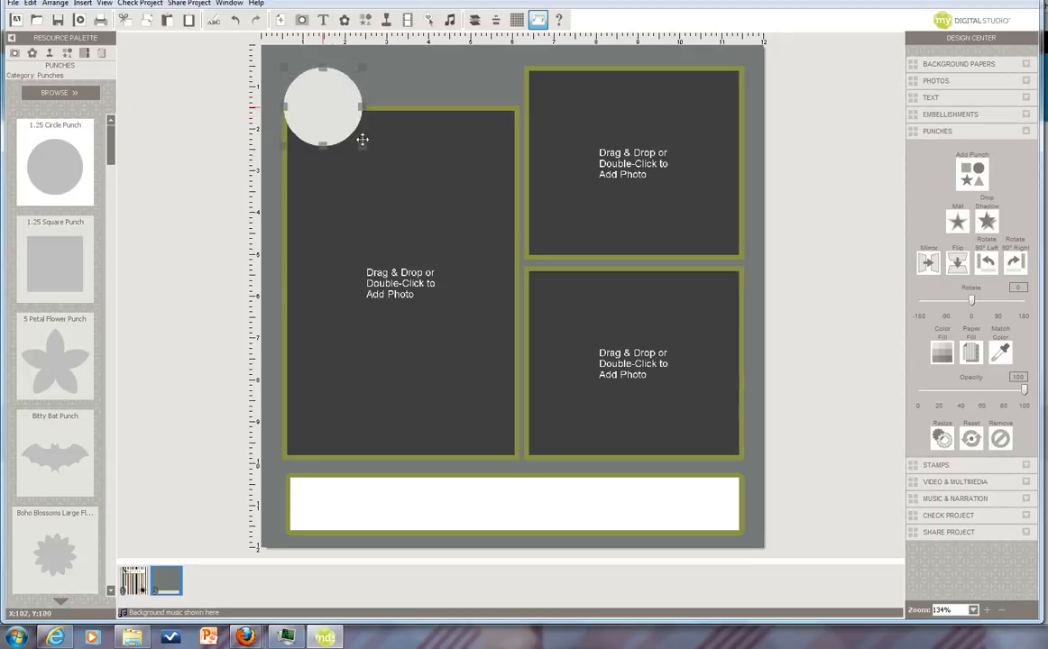
pyautogui.moveTo(323, 101); pyautogui.dragTo(315, 97)
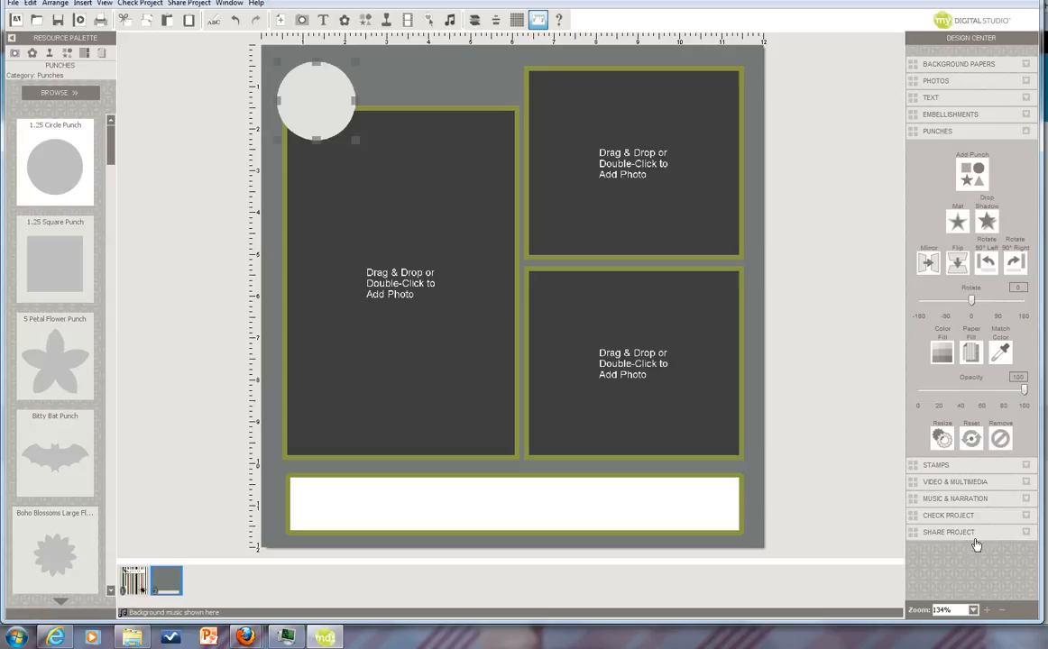
# Add the Spooky Bingo Bits - bat stamp and shrink it to fit inside the circle punch
pyautogui.click(969, 470)
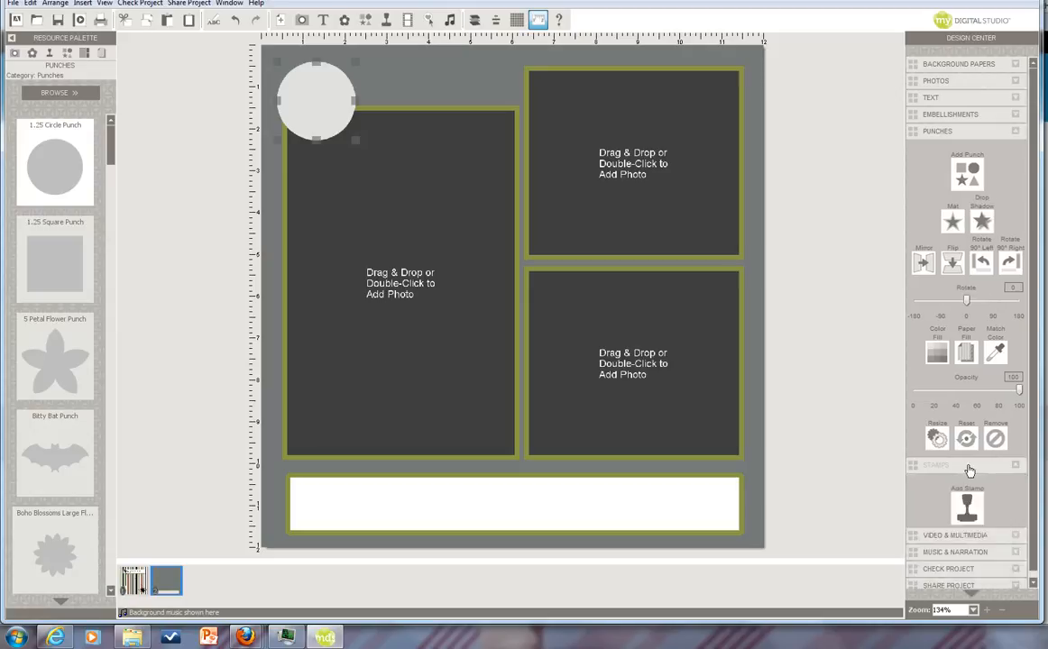
pyautogui.click(972, 189)
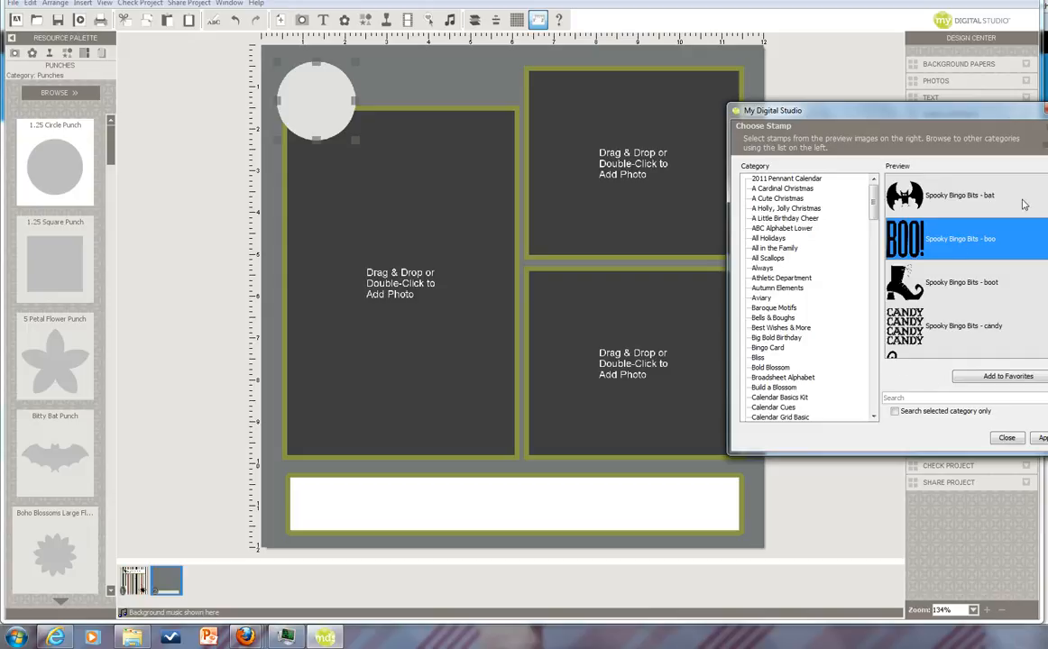
pyautogui.click(938, 197)
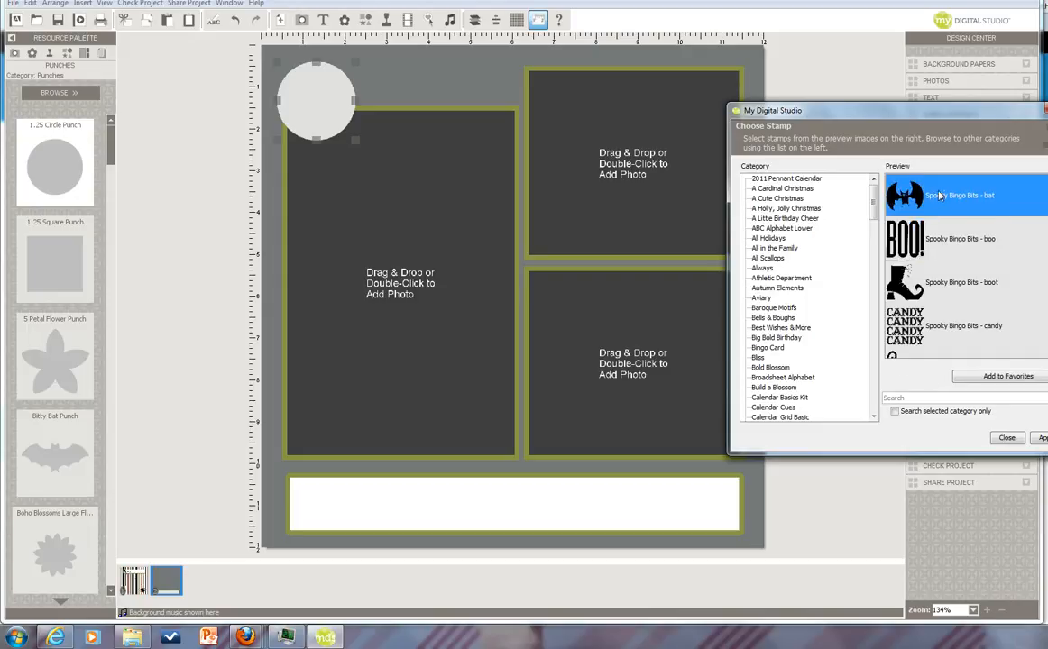
pyautogui.doubleClick(936, 197)
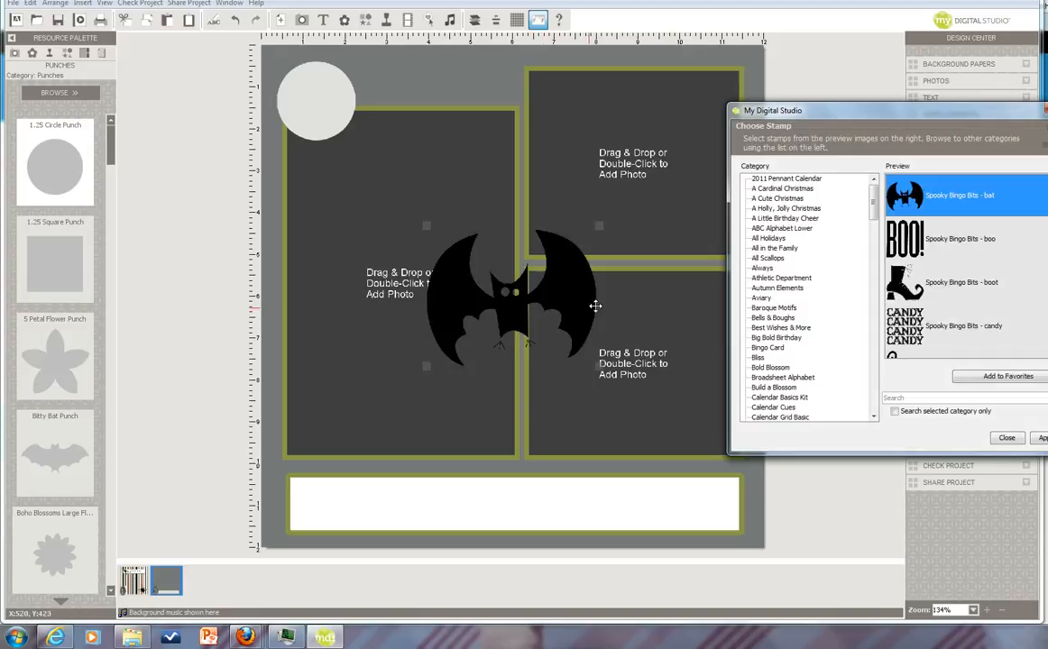
pyautogui.moveTo(568, 311); pyautogui.dragTo(427, 156)
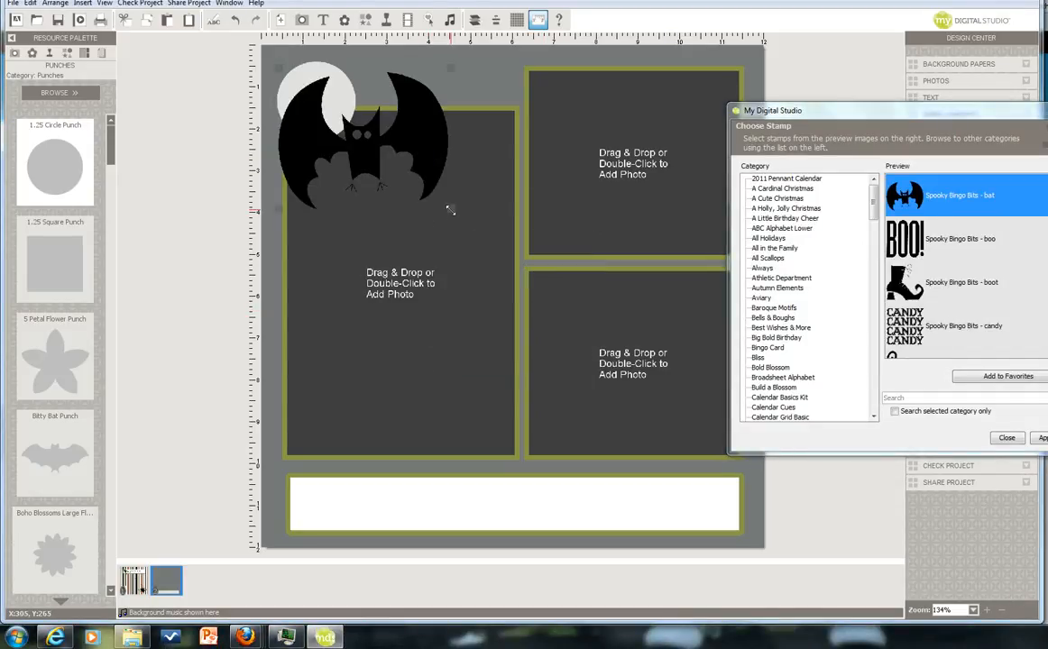
pyautogui.moveTo(450, 209); pyautogui.dragTo(318, 97)
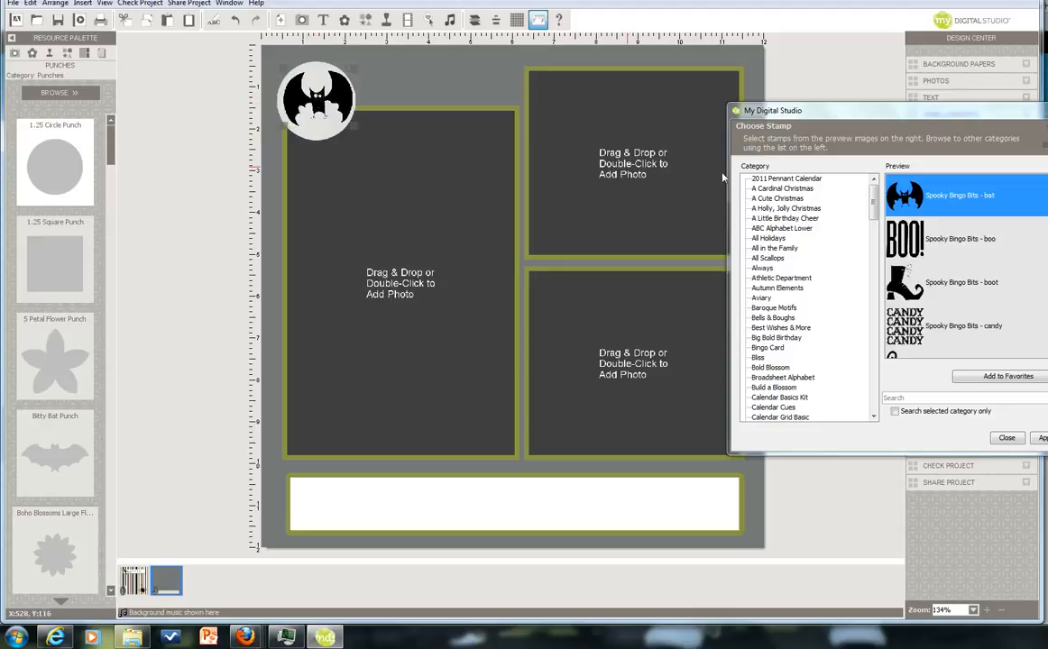
pyautogui.click(1044, 108)
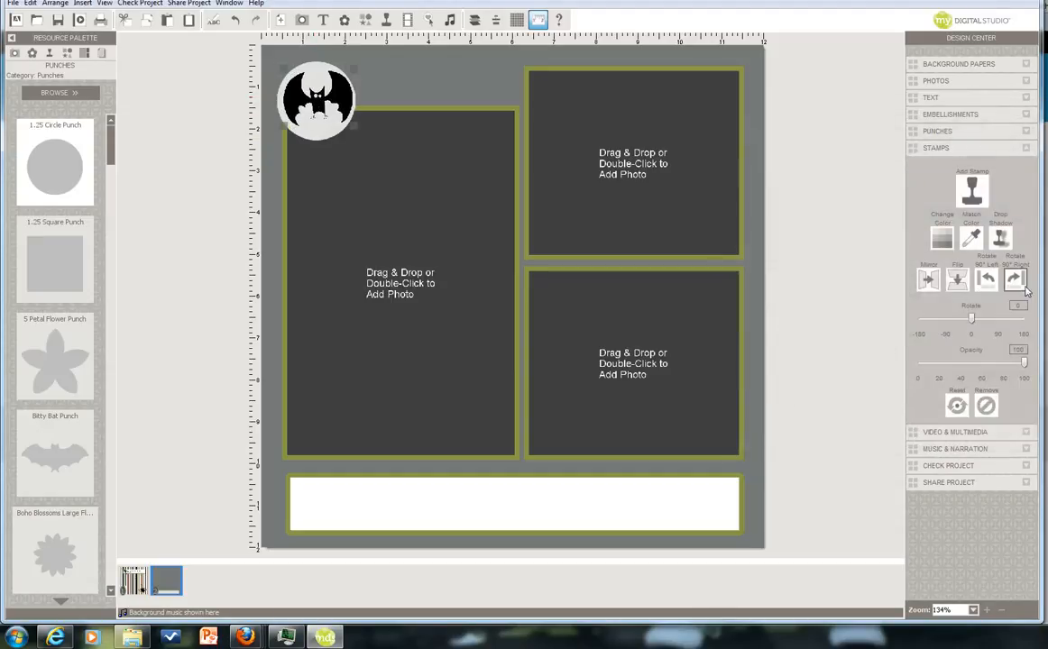
# Give the bat stamp an olive green drop shadow with nearly full blur and a higher opacity
pyautogui.click(1000, 237)
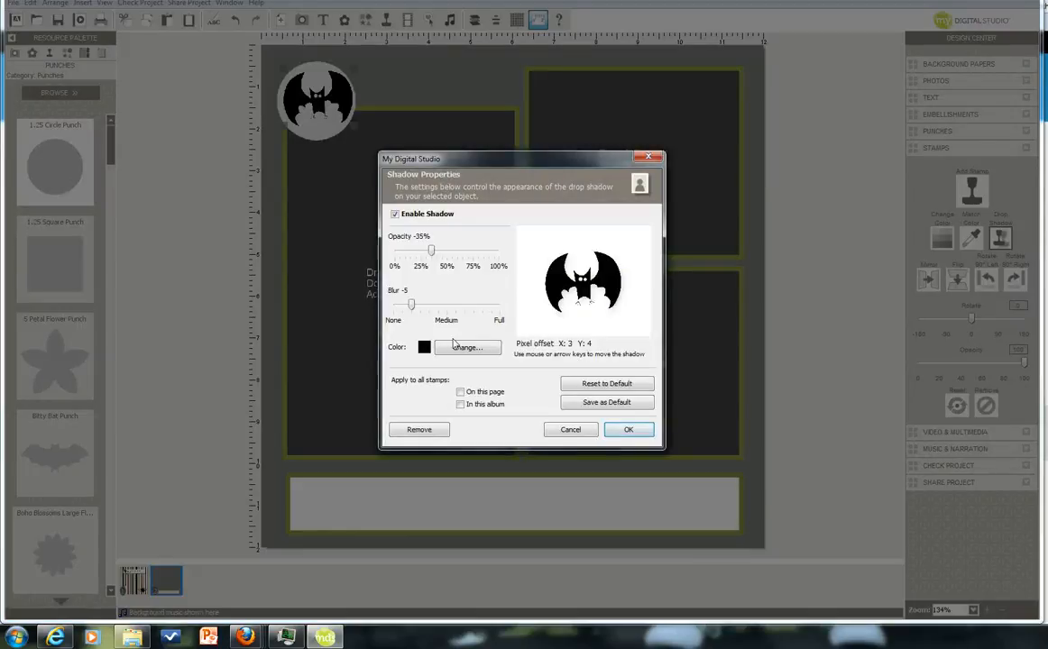
pyautogui.click(455, 350)
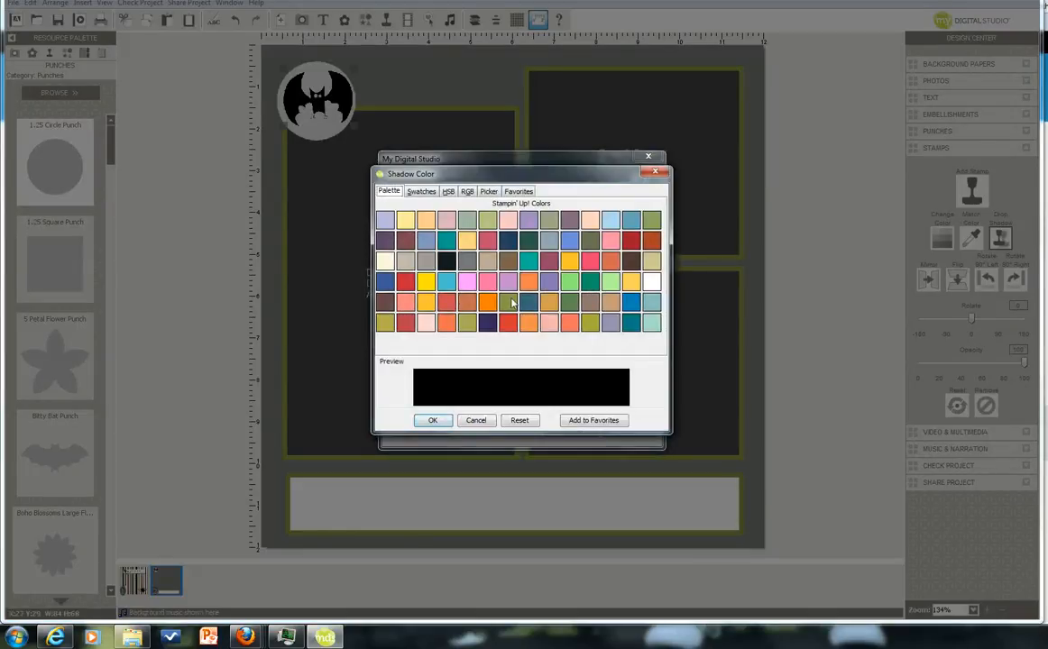
pyautogui.click(511, 303)
pyautogui.click(433, 421)
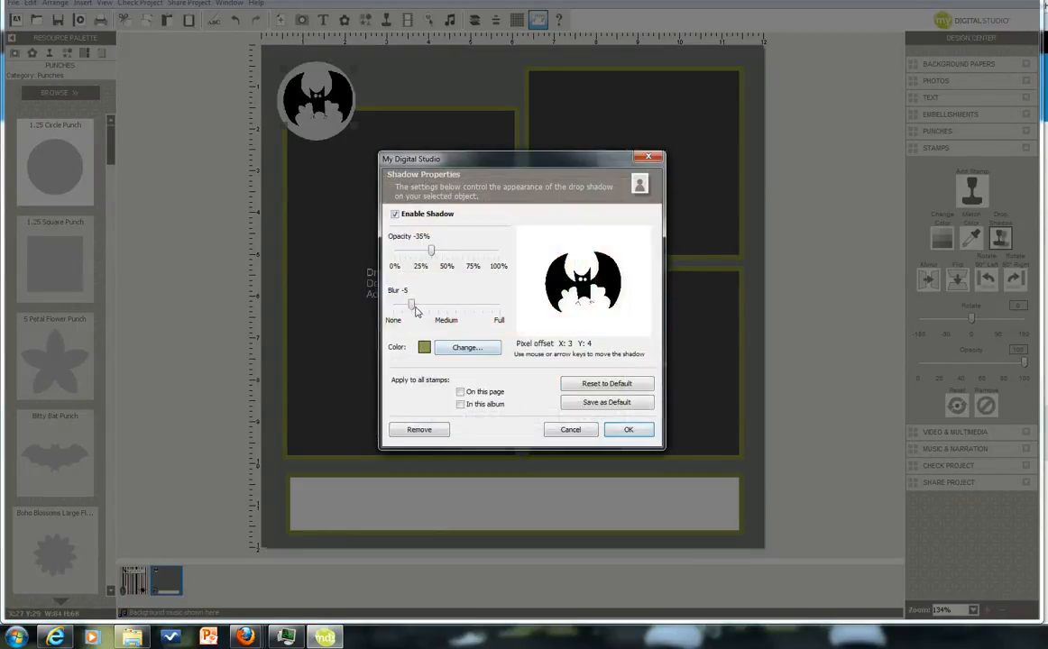
pyautogui.moveTo(412, 306); pyautogui.dragTo(491, 305)
pyautogui.moveTo(433, 256); pyautogui.dragTo(479, 258)
pyautogui.click(629, 430)
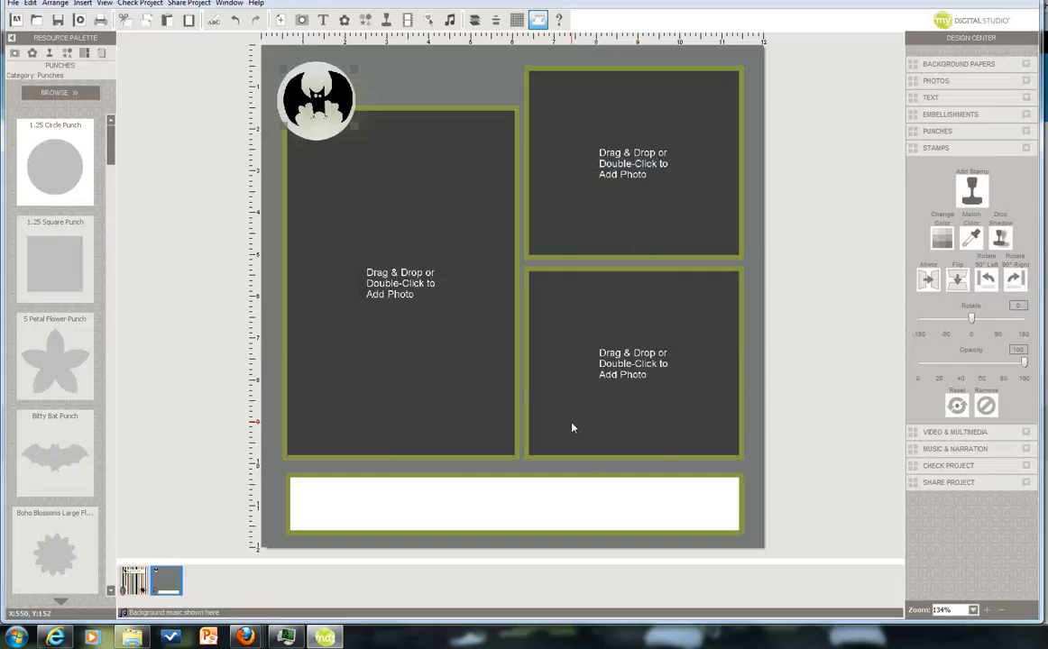
# Fill the circle punch behind the bat with golden yellow
pyautogui.click(316, 72)
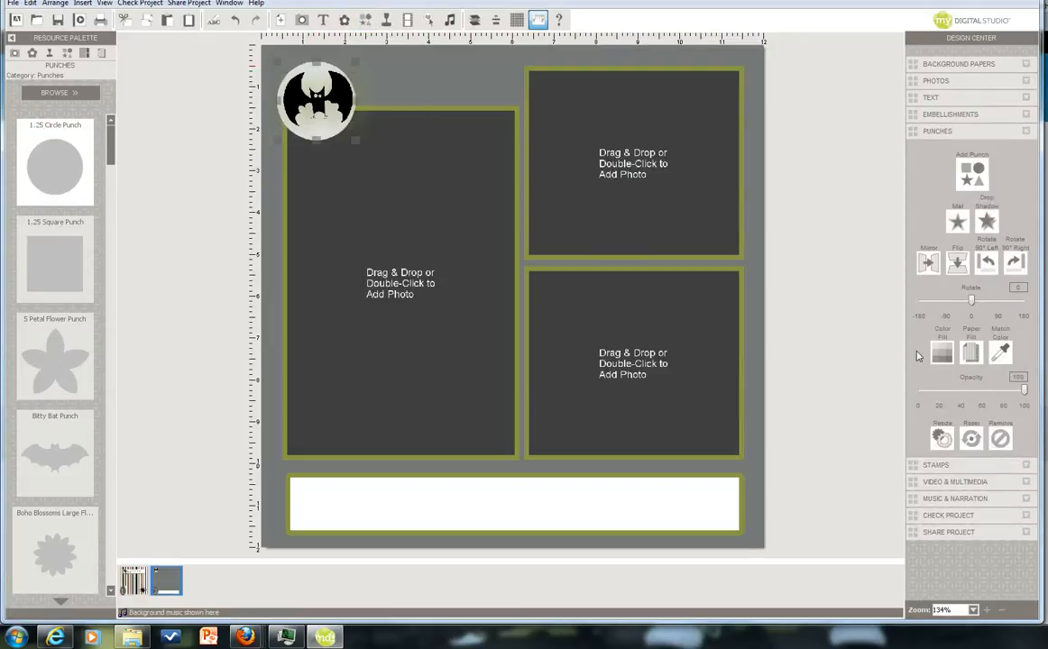
pyautogui.click(940, 354)
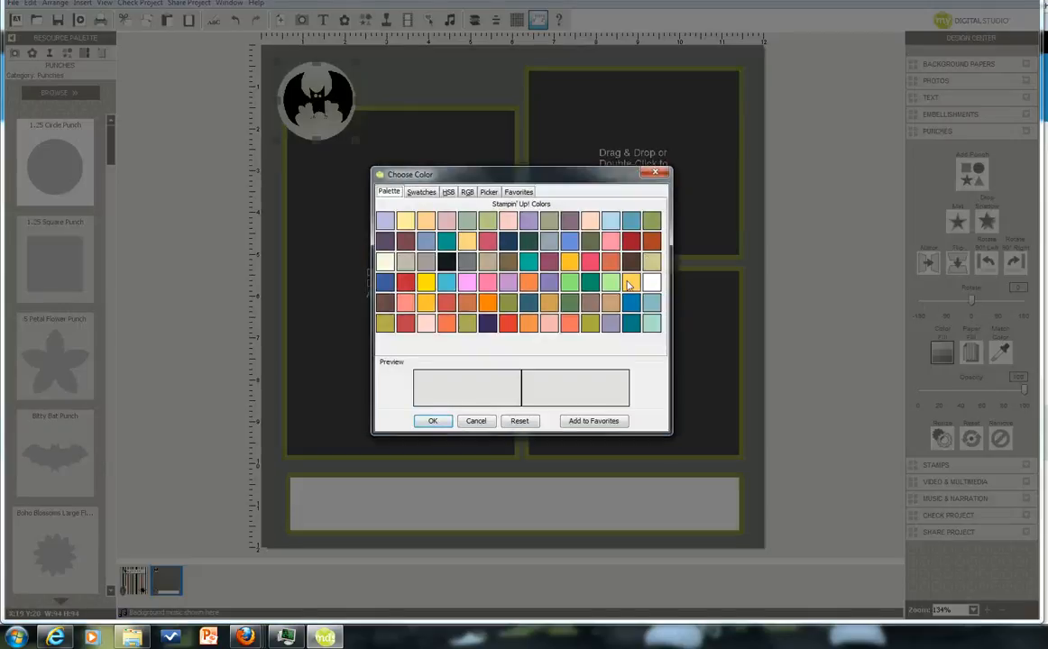
pyautogui.click(630, 284)
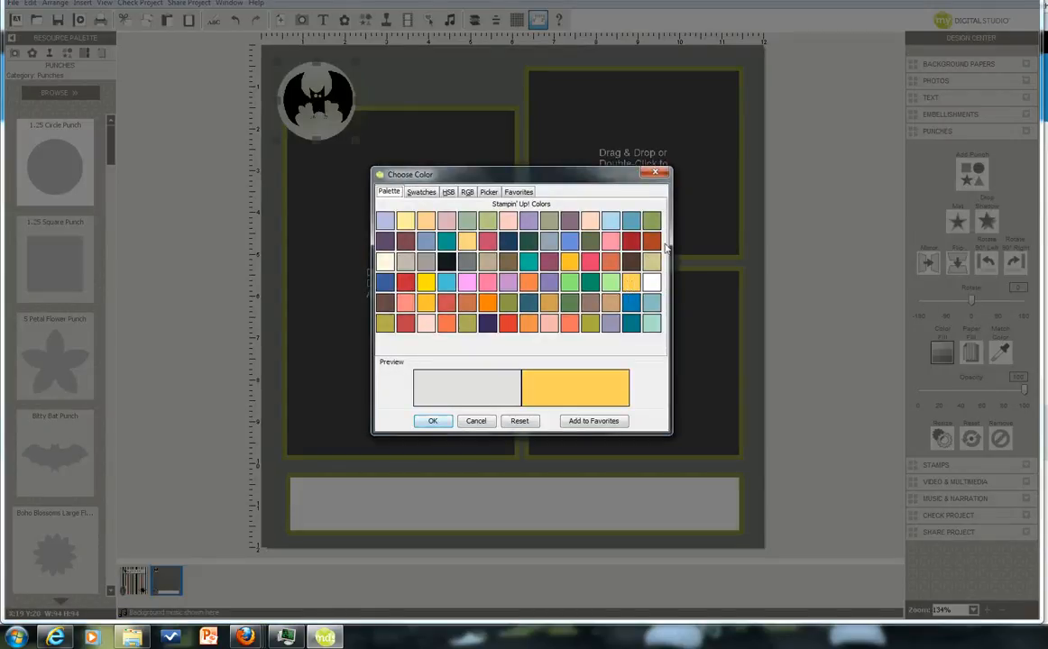
pyautogui.click(427, 421)
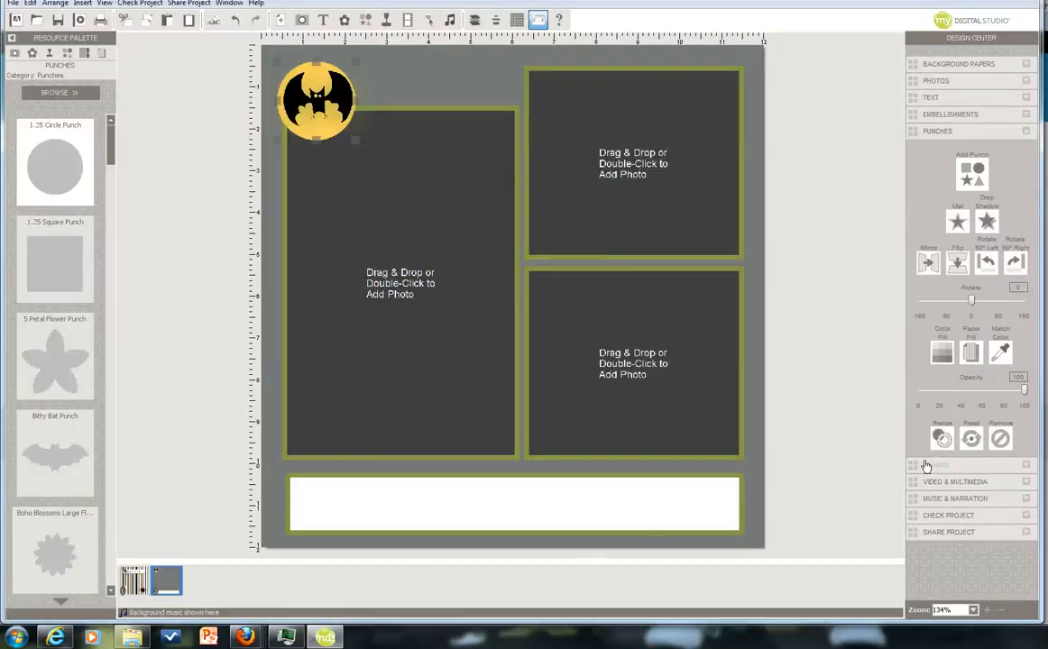
# Add the Spooky Bingo Bits - eek stamp, shrink it and place it above the large photo box beside the bat circle
pyautogui.click(969, 466)
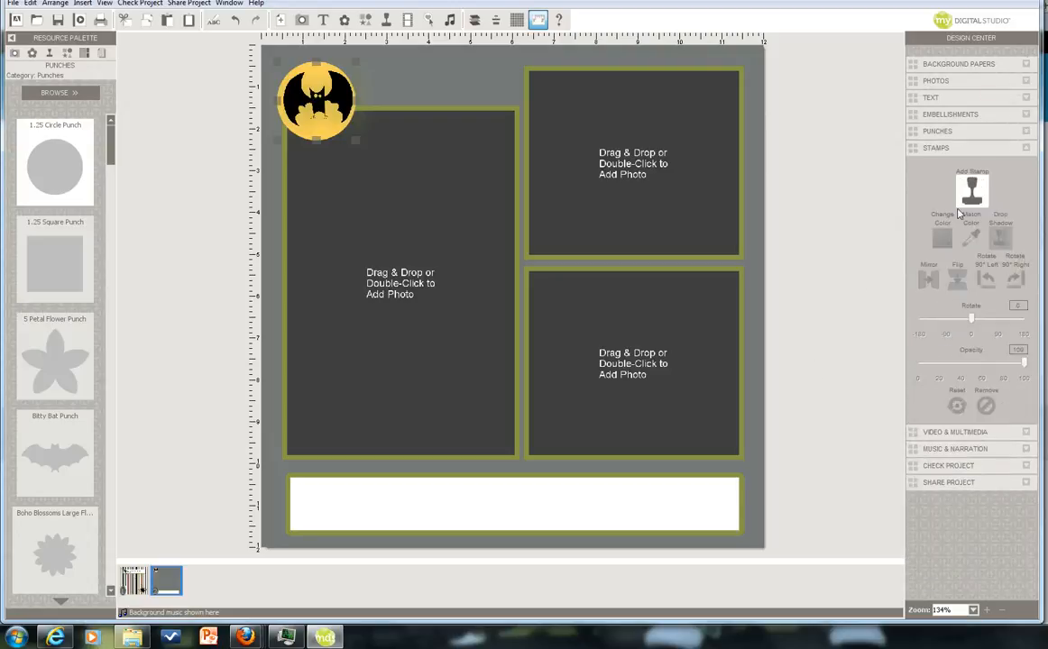
pyautogui.click(972, 190)
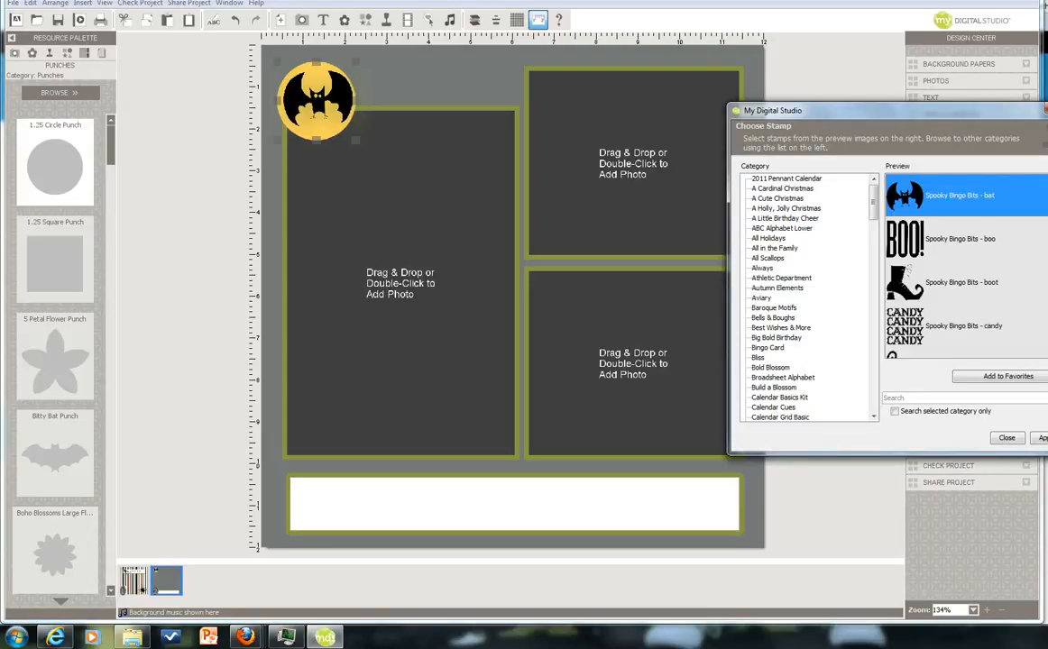
pyautogui.scroll(-3, 965, 266)
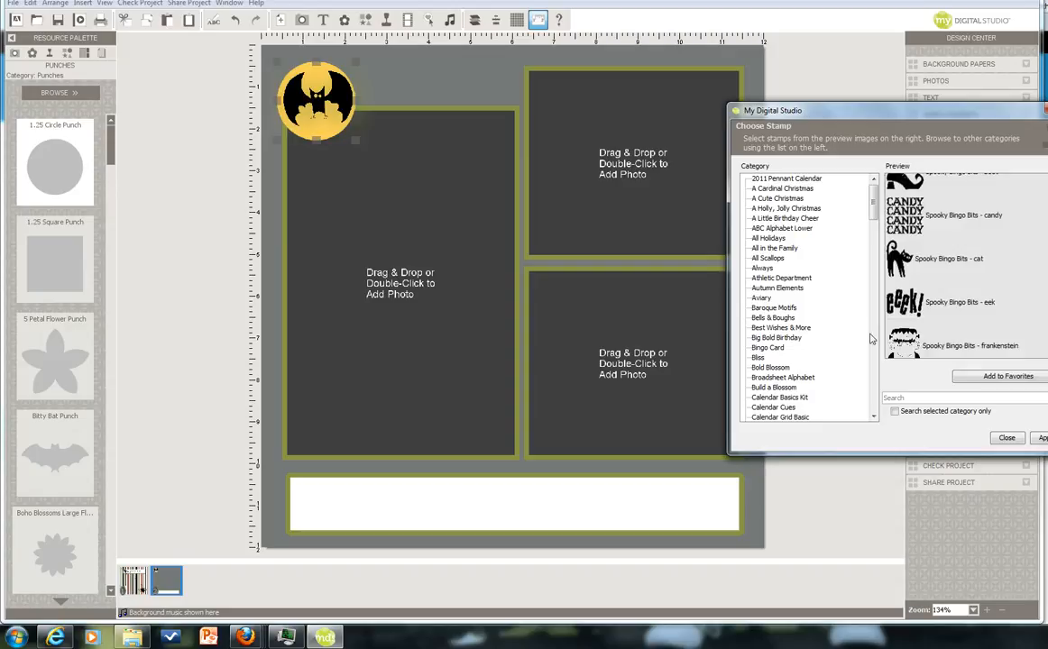
pyautogui.doubleClick(907, 306)
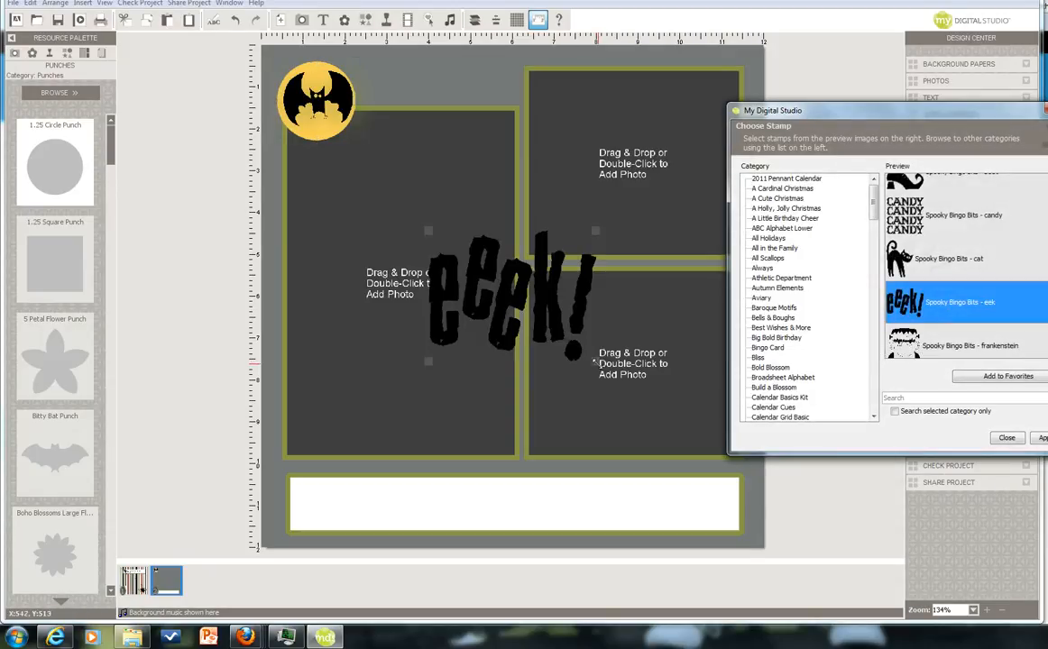
pyautogui.moveTo(593, 361); pyautogui.dragTo(417, 91)
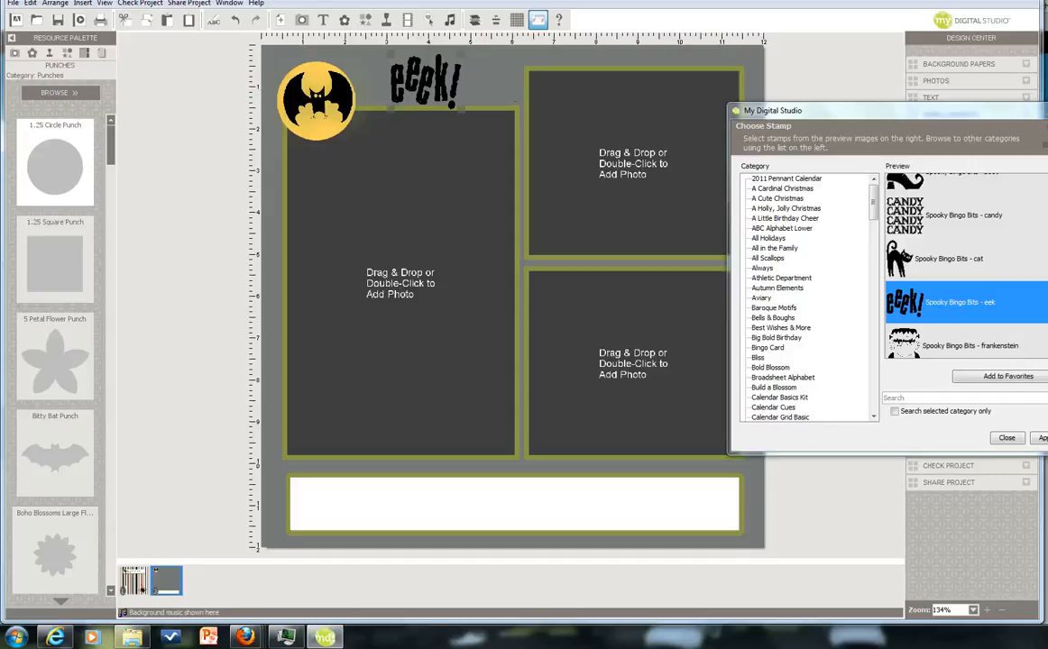
pyautogui.click(1047, 109)
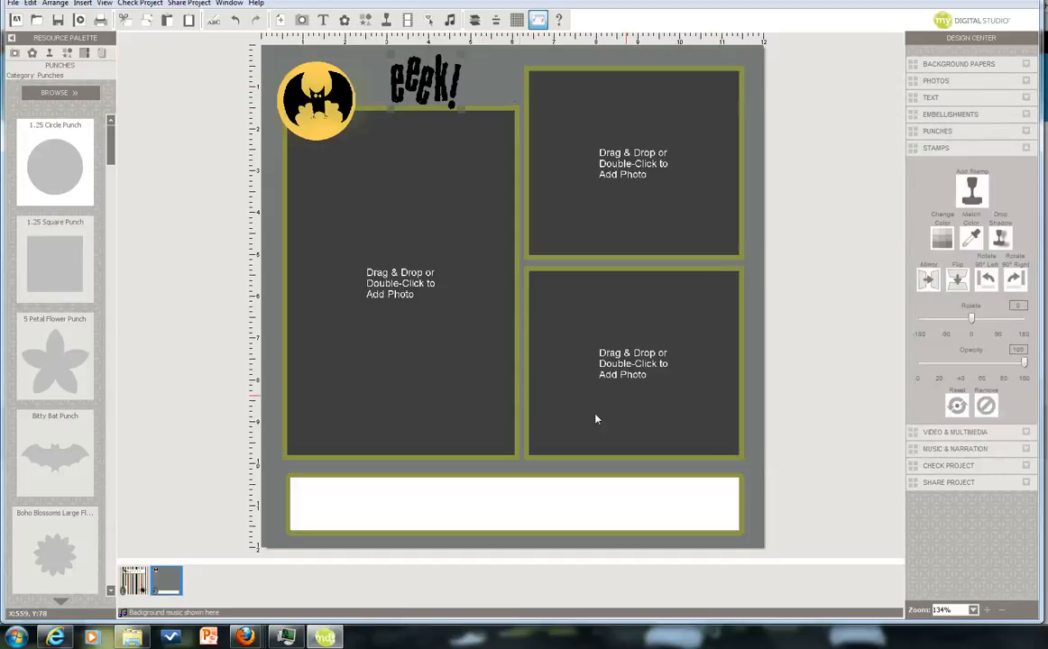
# Insert a mirrored duplicate of the second page and remove the eeek! stamp from the copy
pyautogui.rightClick(167, 586)
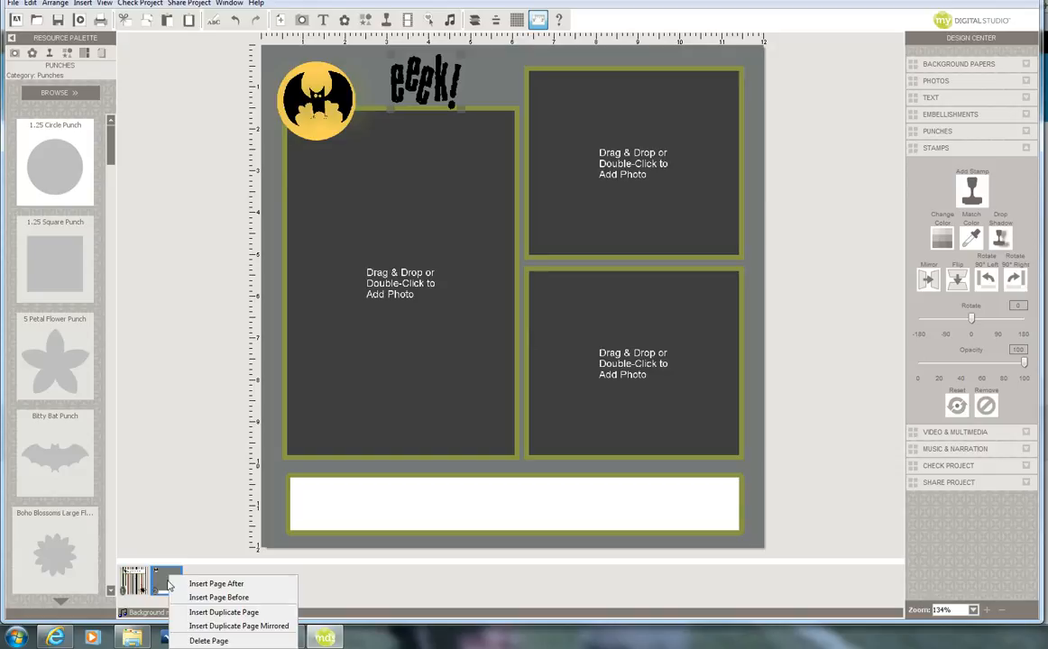
pyautogui.click(198, 627)
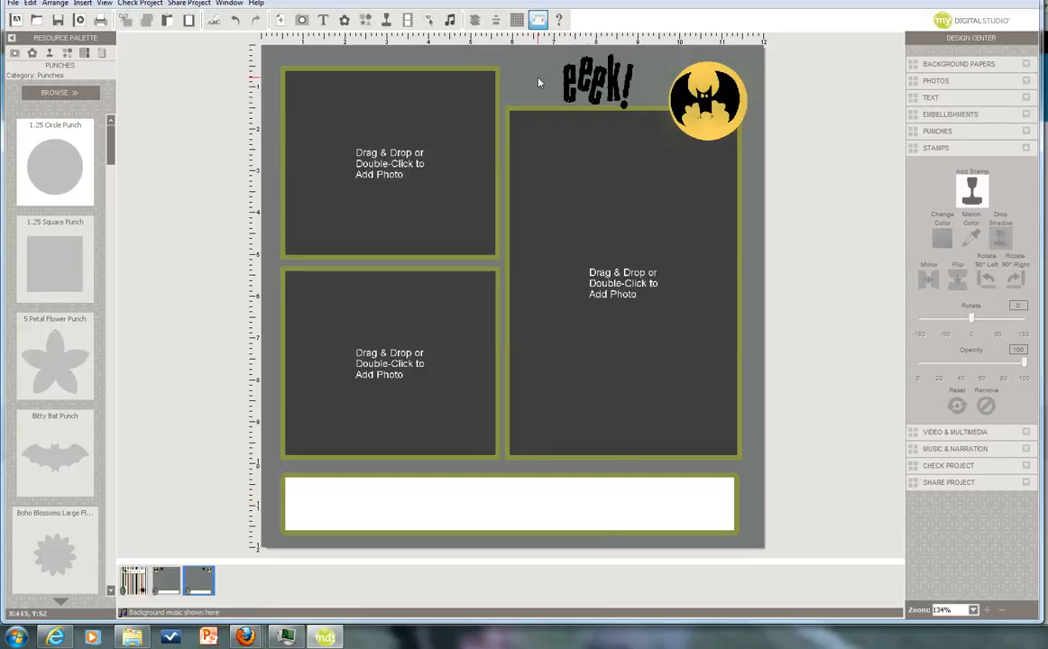
pyautogui.click(603, 78)
pyautogui.doubleClick(603, 78)
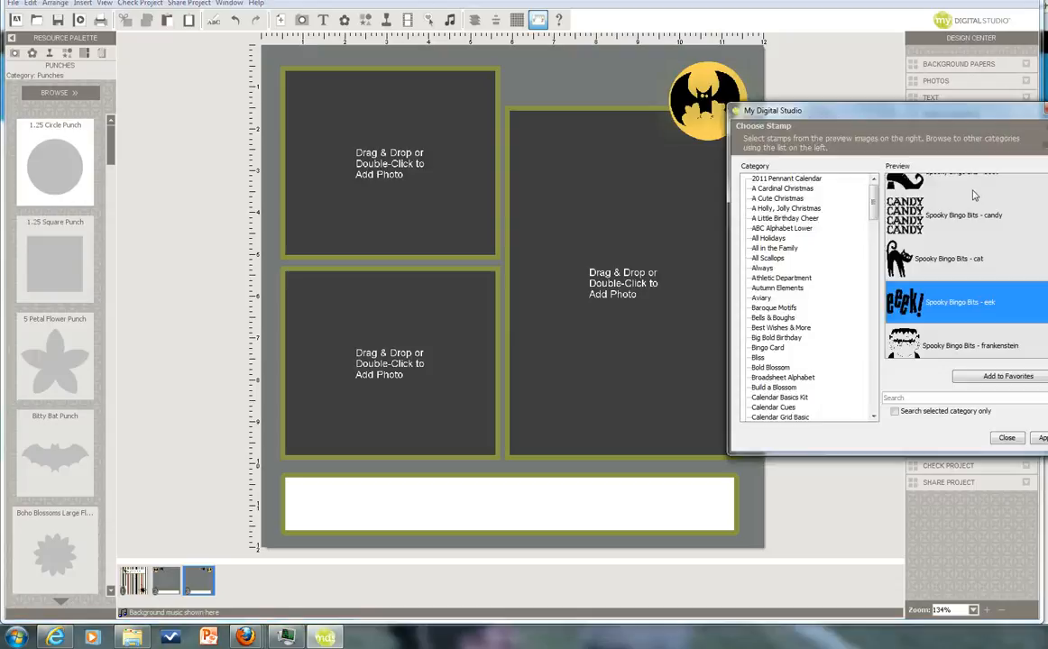
# Add the Spooky Bingo Bits - spooky stamp, shrink it and place it over the right end of the white strip
pyautogui.scroll(-5, 965, 261)
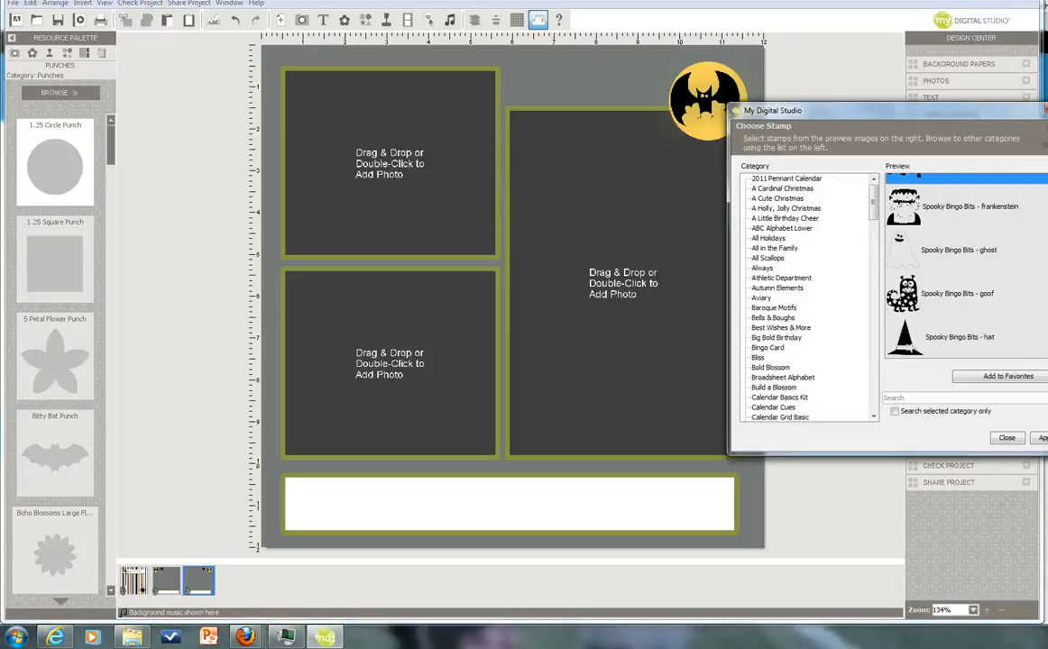
pyautogui.scroll(-8, 1046, 323)
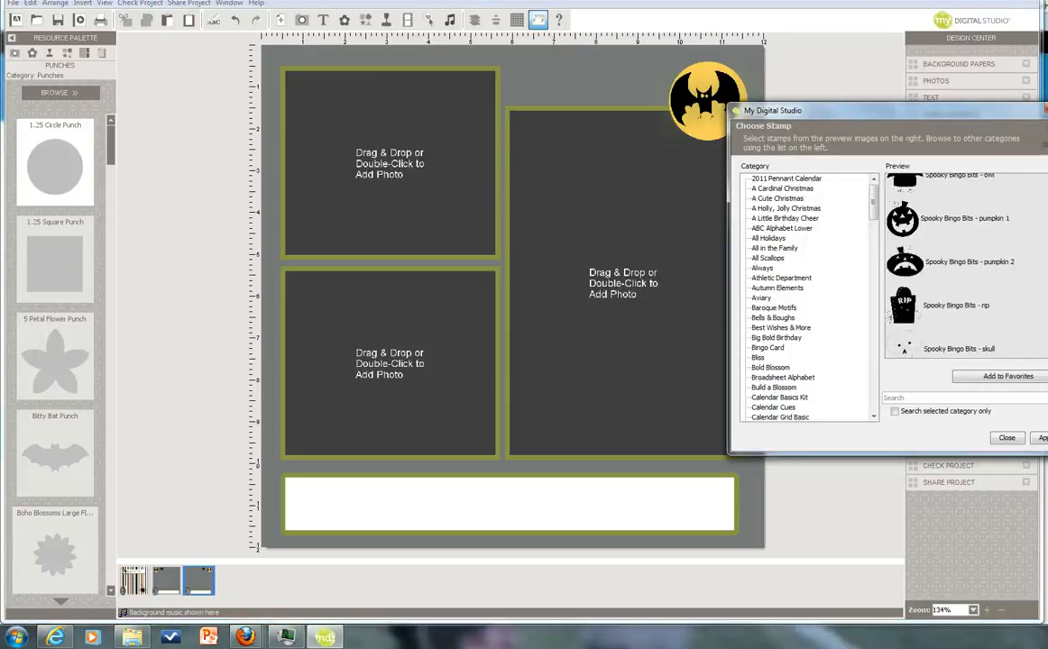
pyautogui.scroll(1, 1046, 323)
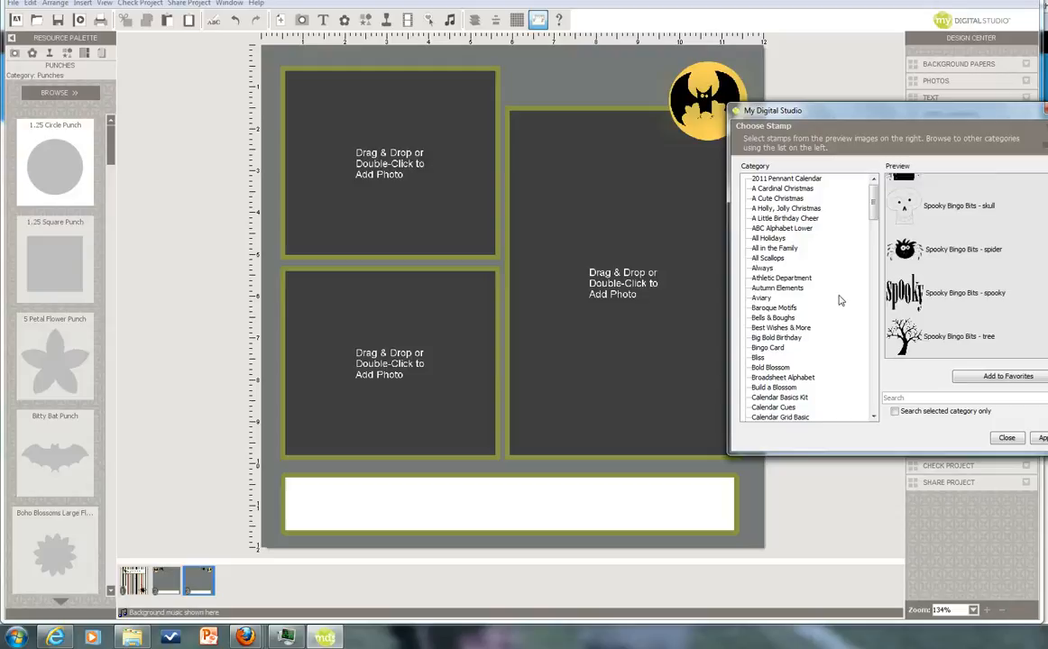
pyautogui.doubleClick(1041, 293)
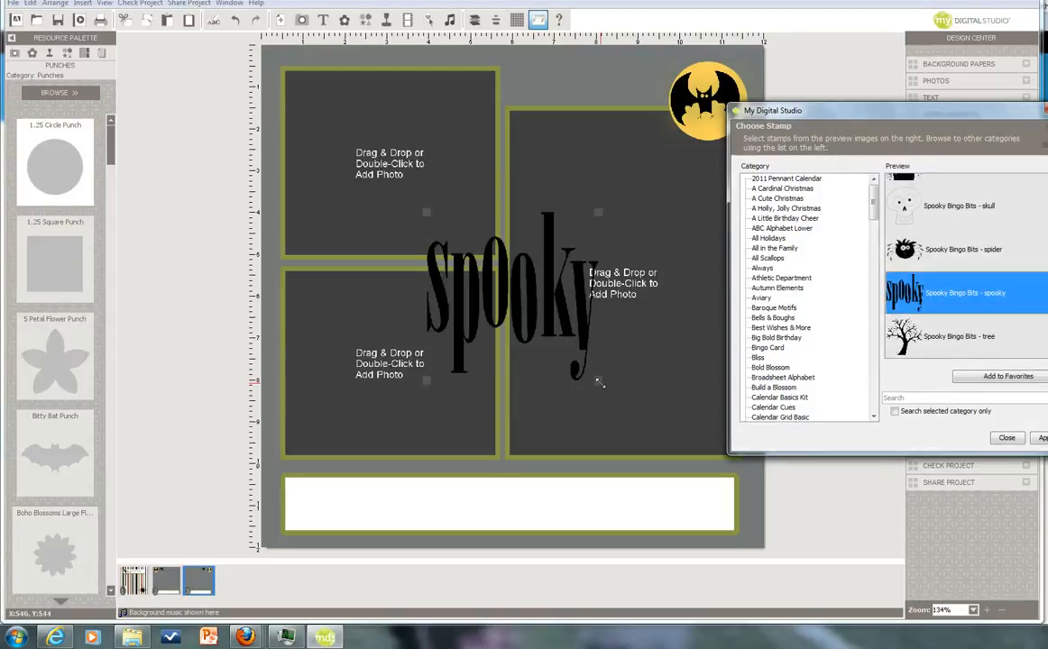
pyautogui.moveTo(599, 382); pyautogui.dragTo(528, 311)
pyautogui.moveTo(469, 255); pyautogui.dragTo(565, 93)
pyautogui.moveTo(634, 137); pyautogui.dragTo(618, 110)
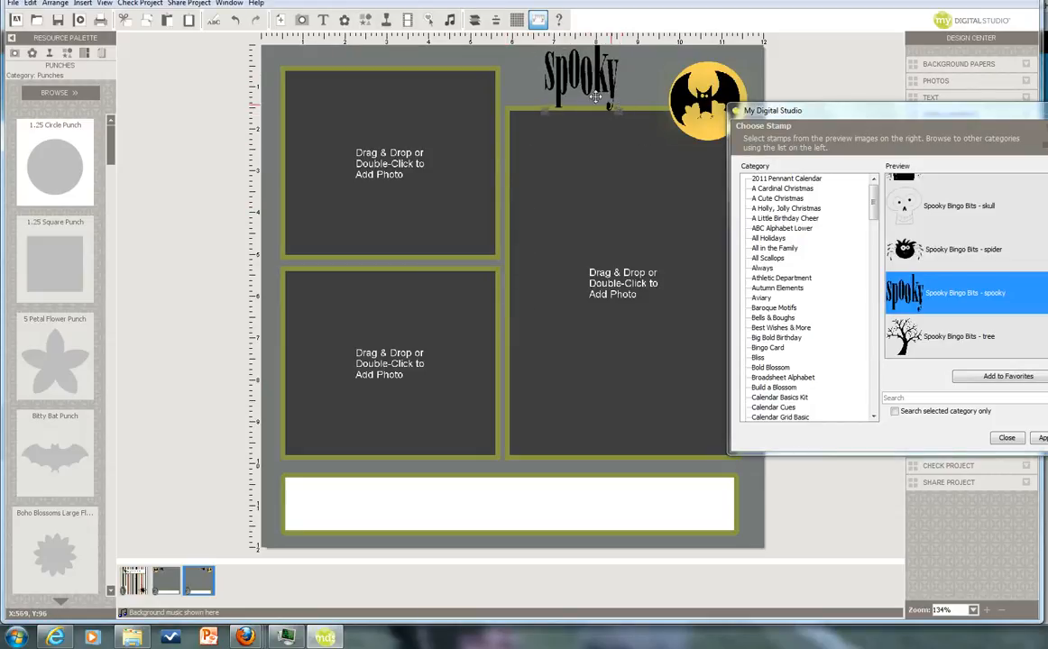
pyautogui.click(1007, 438)
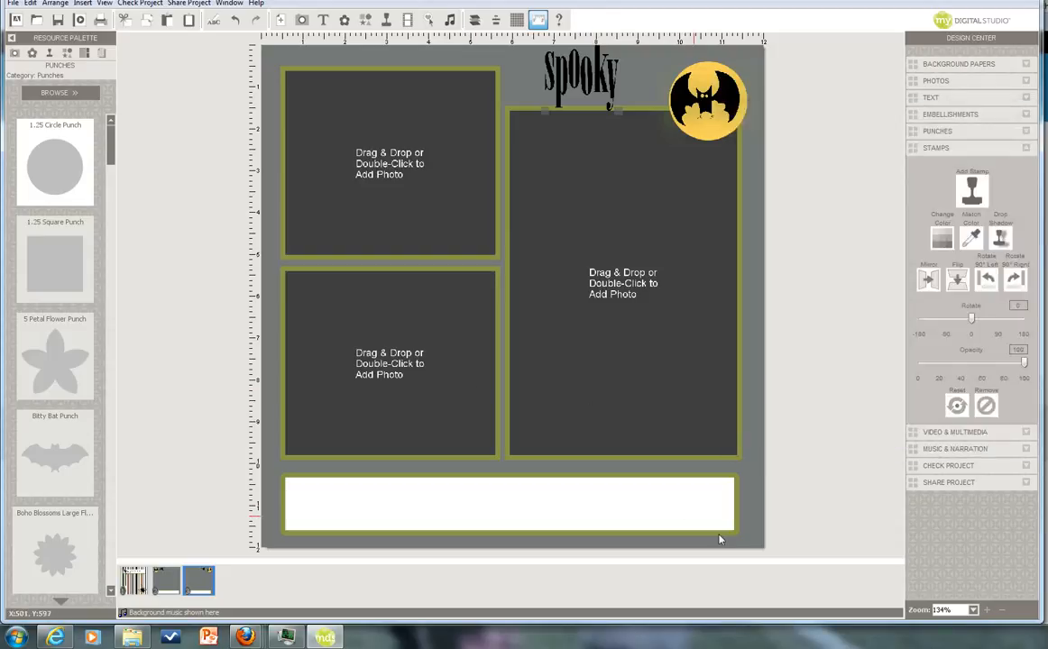
pyautogui.moveTo(587, 76); pyautogui.dragTo(701, 510)
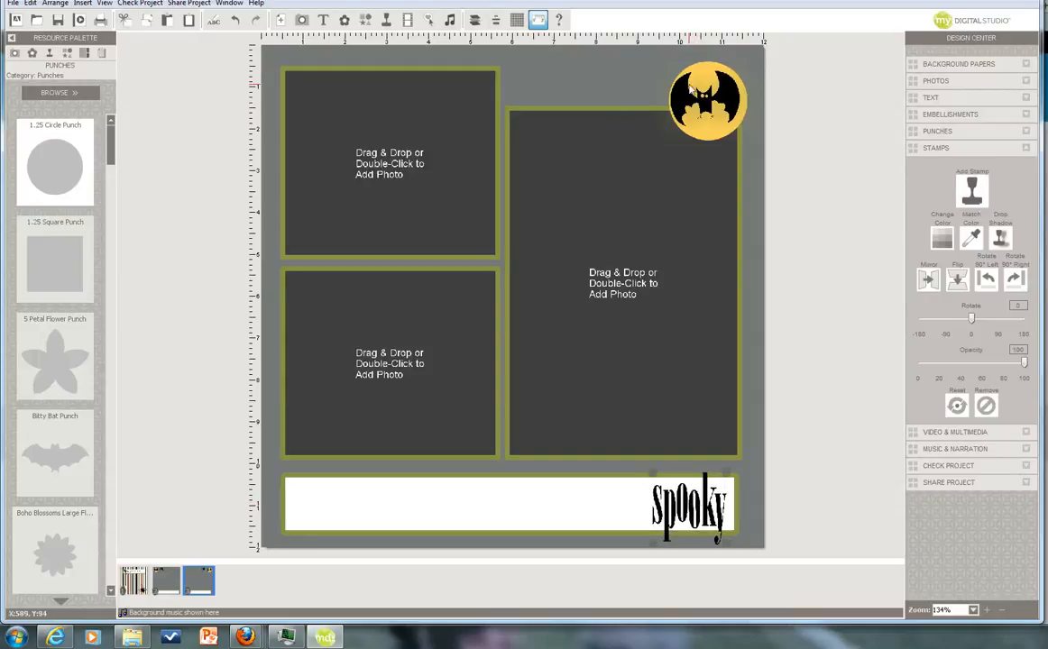
# Add the Old Olive Grosgrain Ribbon from the Grosgrain Ribbon category and lay it across the page at about the 1 inch mark
pyautogui.click(31, 54)
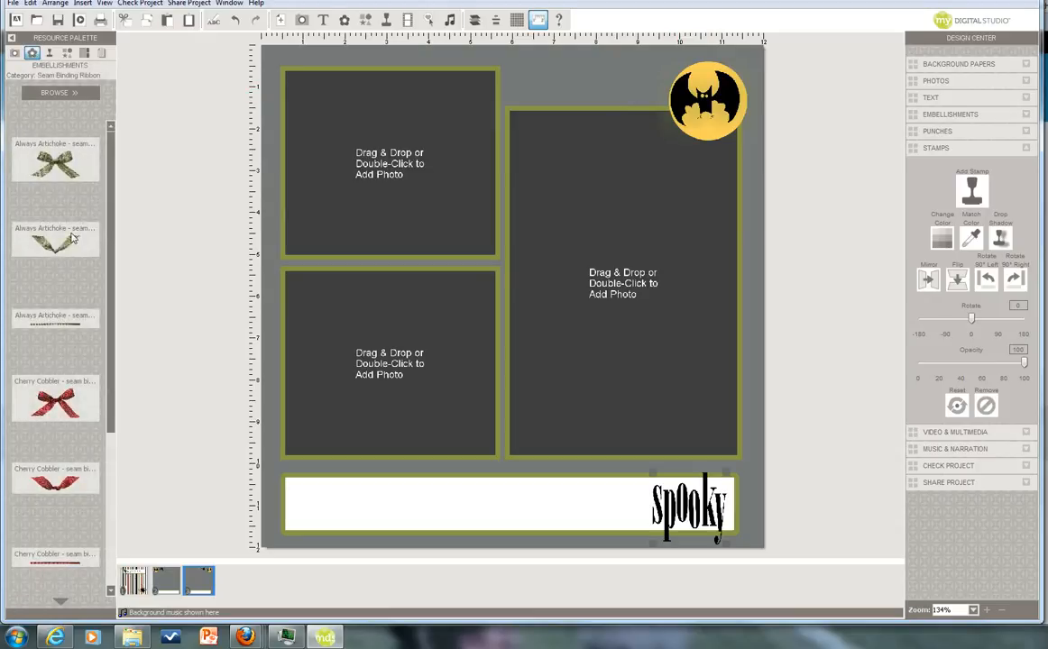
pyautogui.click(59, 93)
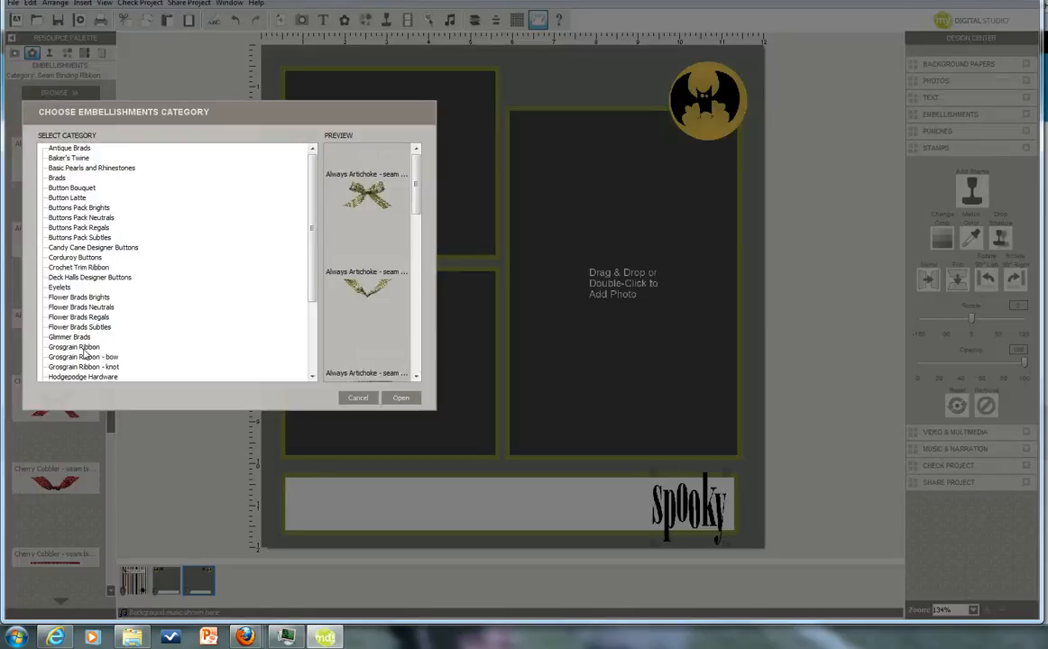
pyautogui.click(77, 348)
pyautogui.click(401, 398)
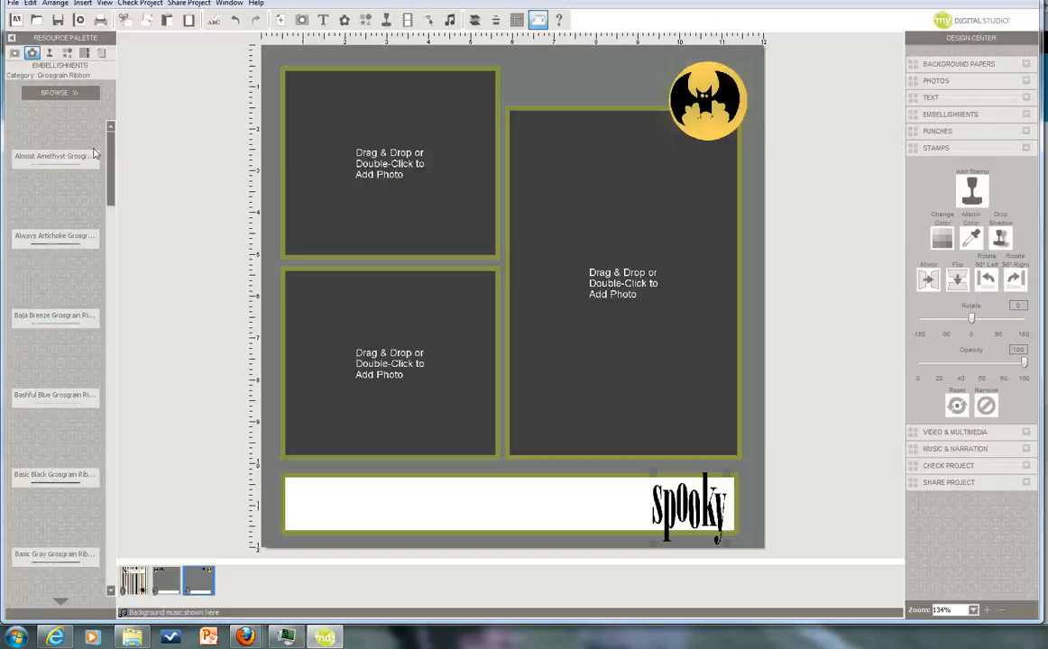
pyautogui.scroll(-15, 94, 270)
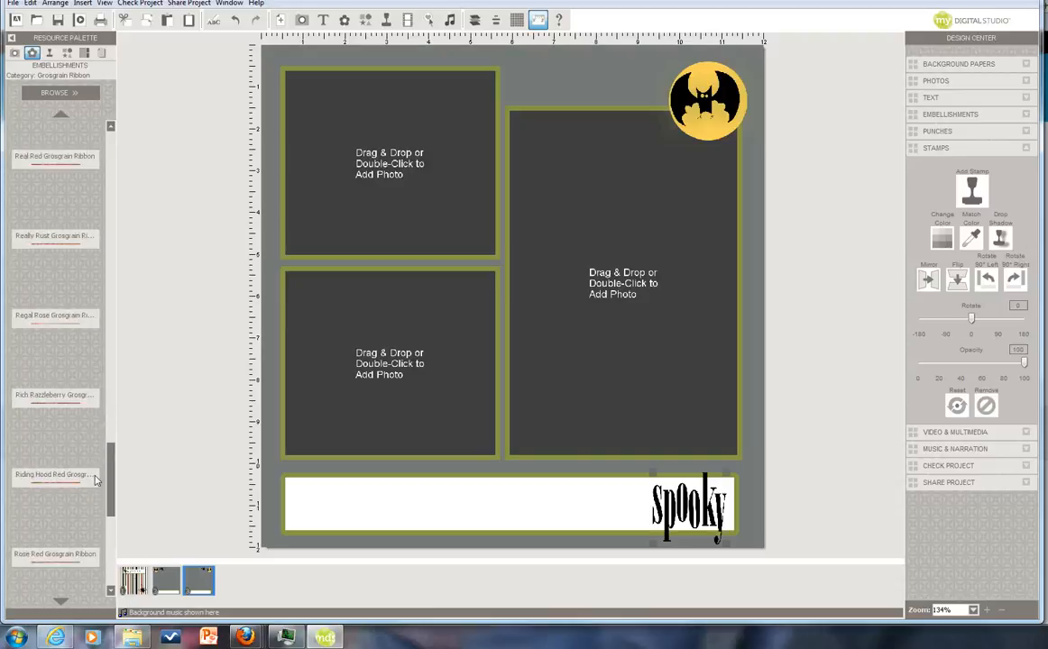
pyautogui.moveTo(108, 478); pyautogui.dragTo(290, 96)
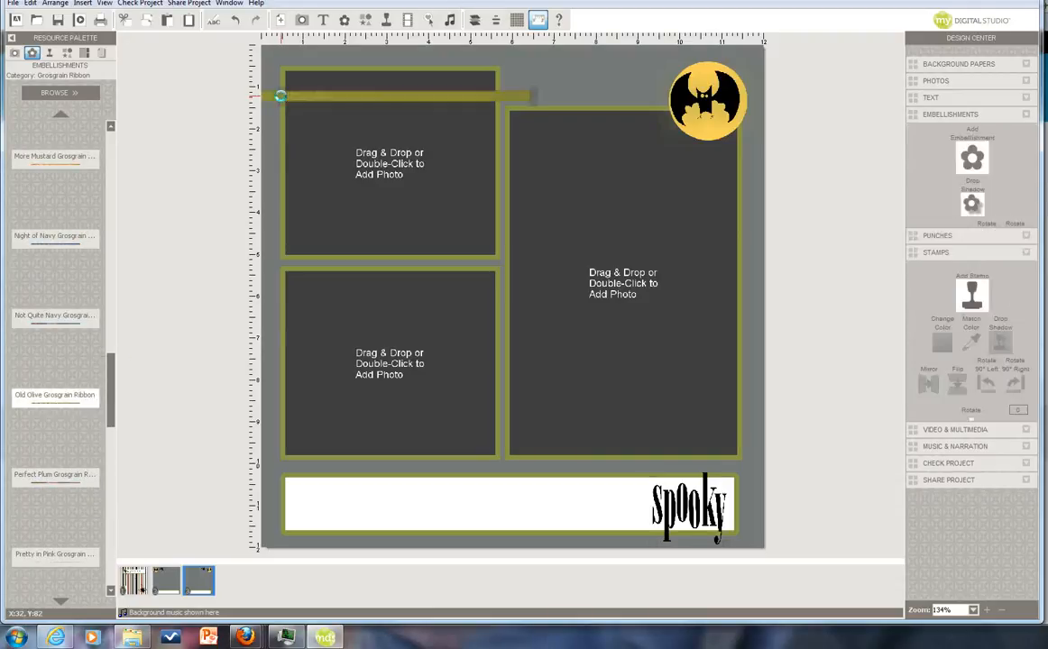
pyautogui.moveTo(374, 91); pyautogui.dragTo(602, 87)
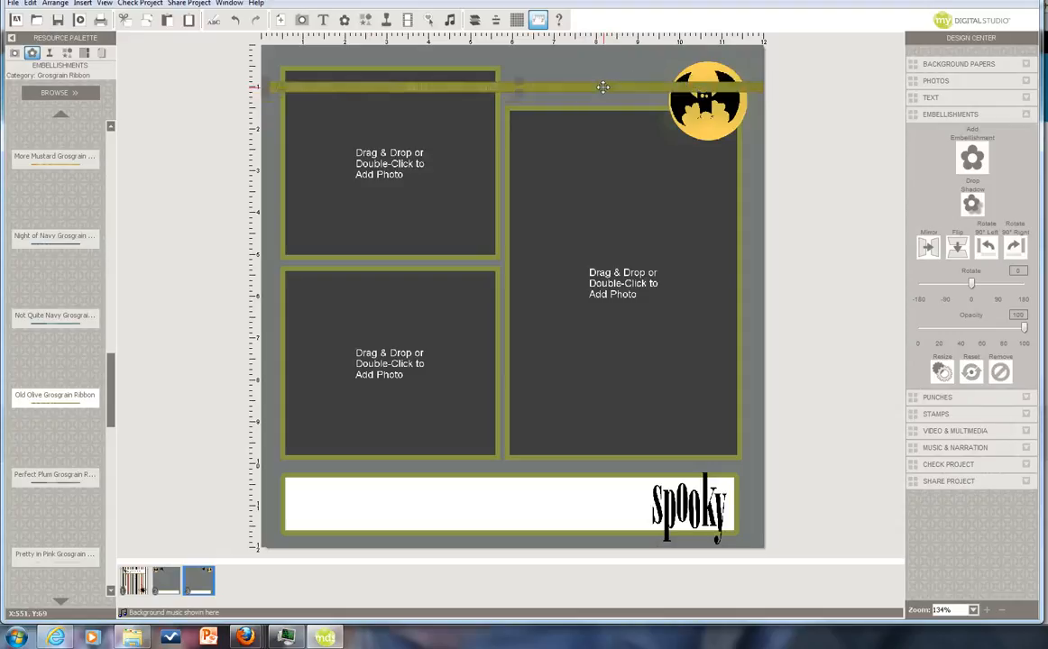
# Send the olive ribbon behind the photo boxes and the bat circle, and deselect it
pyautogui.click(474, 20)
pyautogui.click(498, 52)
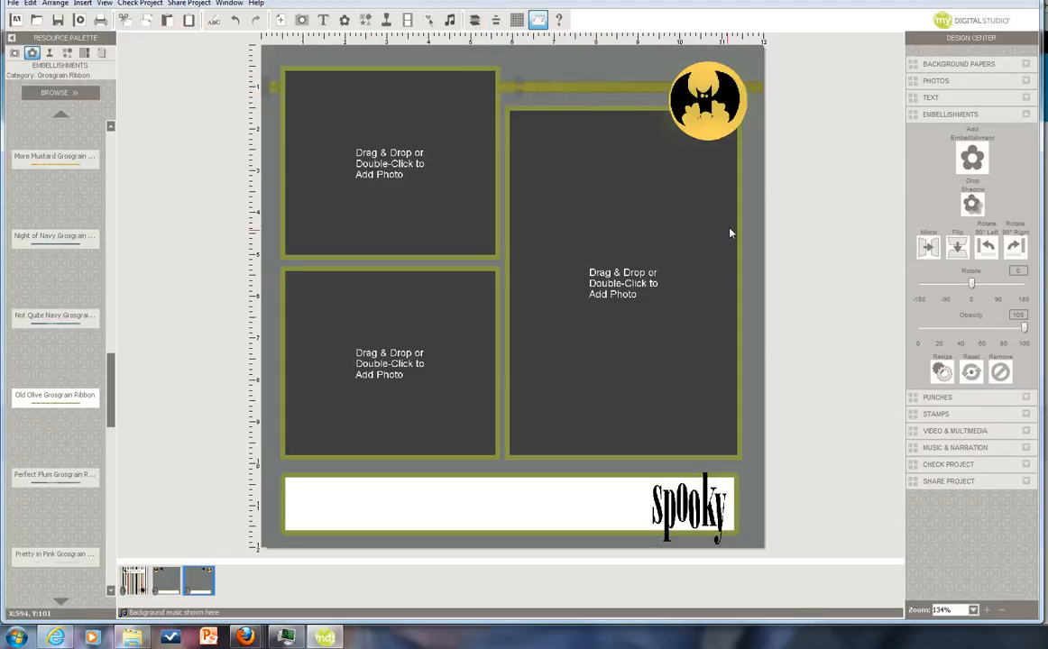
pyautogui.click(755, 237)
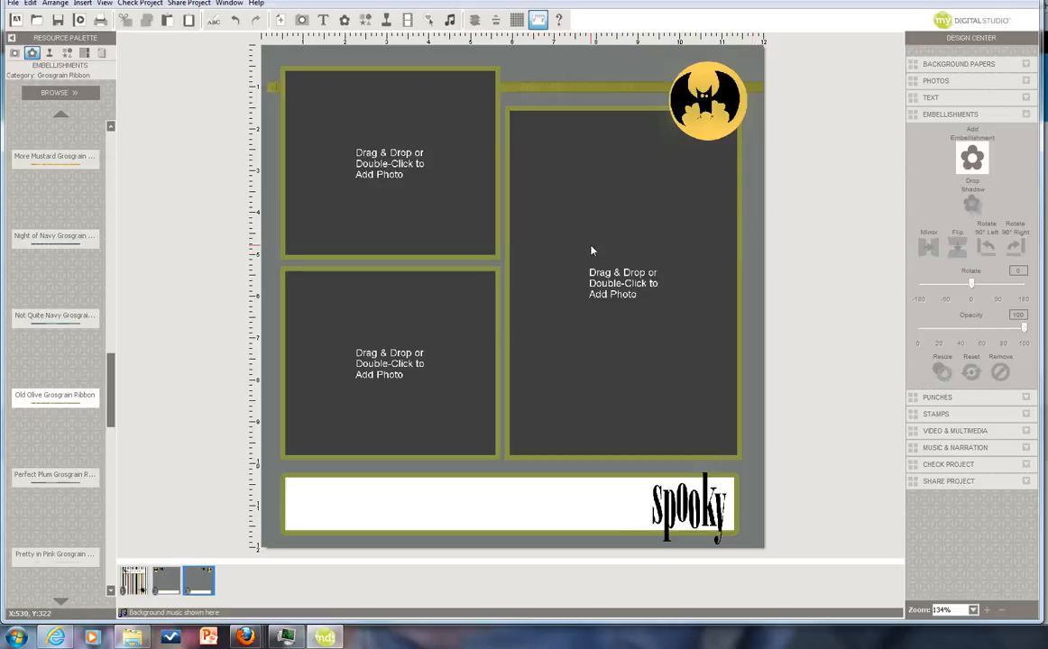